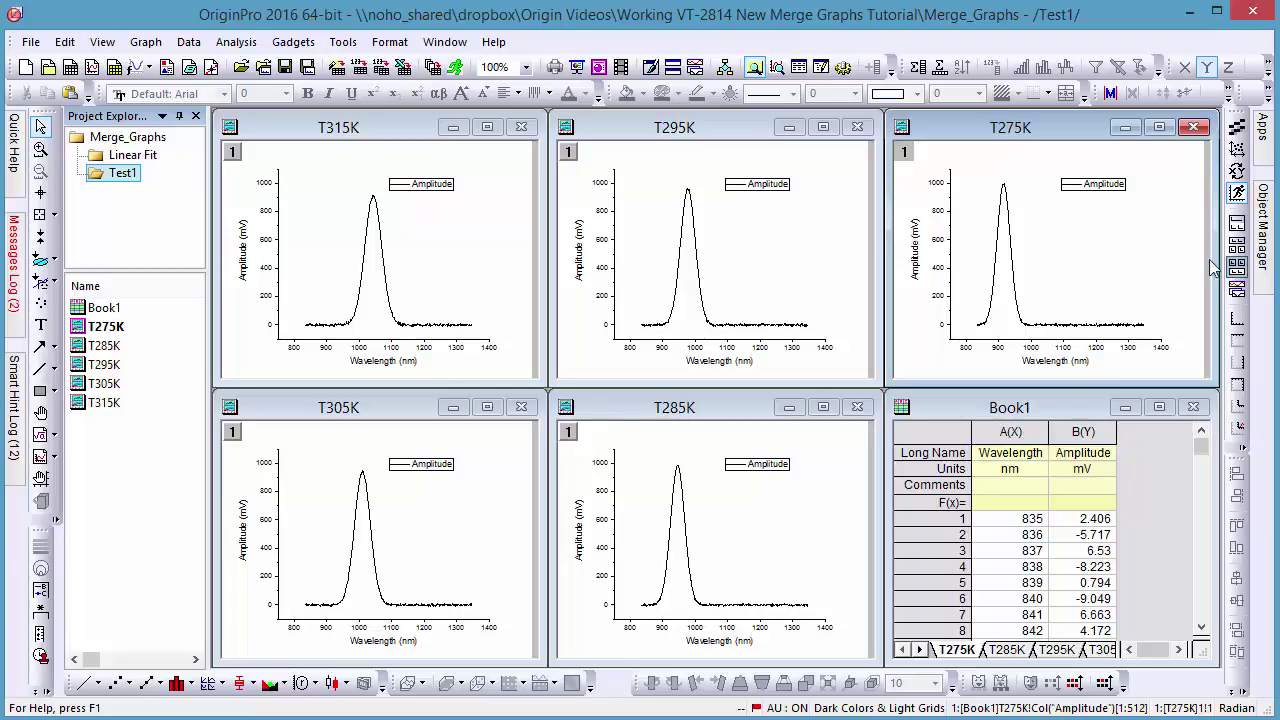
- In Merge Graph Windows, try Merge: All in Project, then switch Merge to Specified
click(1237, 265)
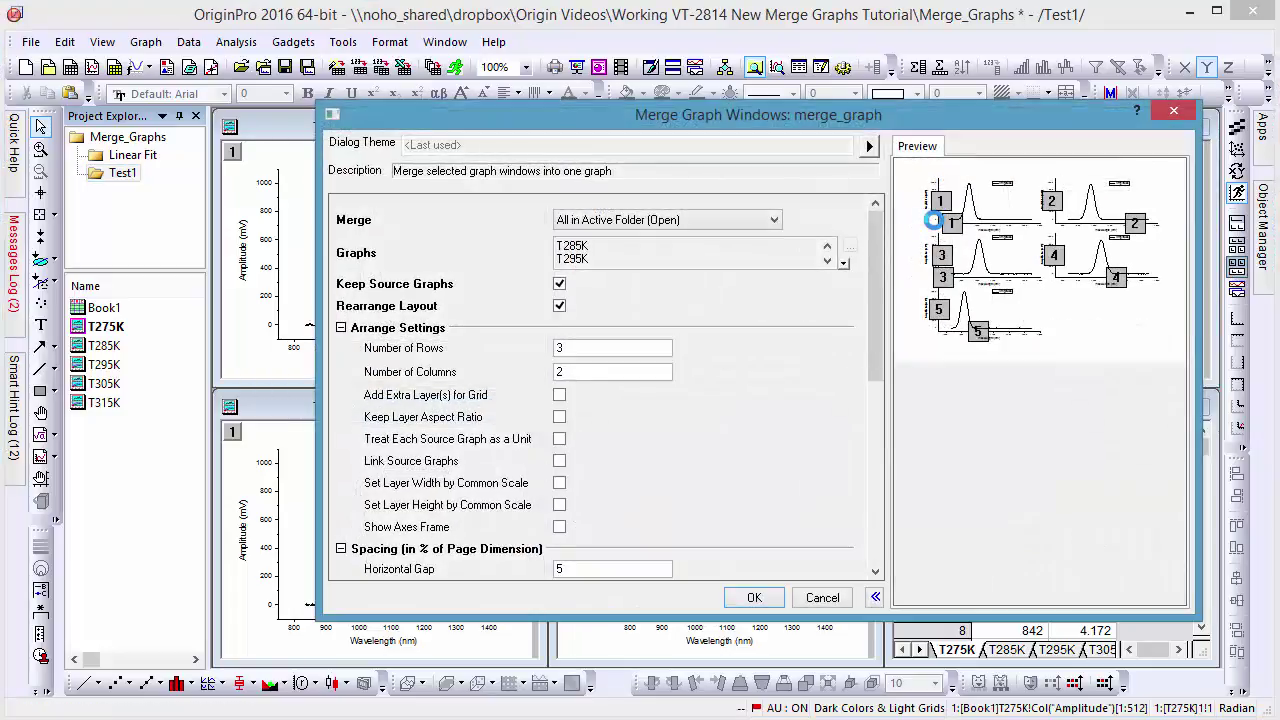
click(776, 221)
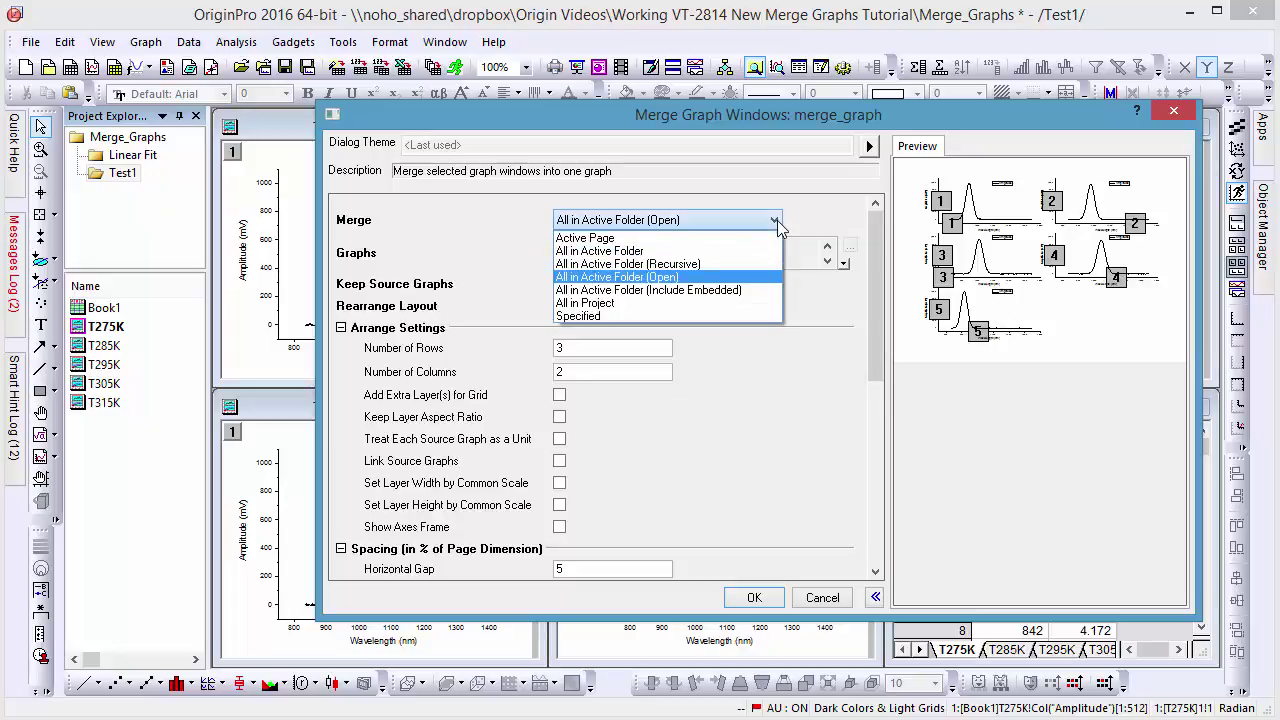
click(744, 303)
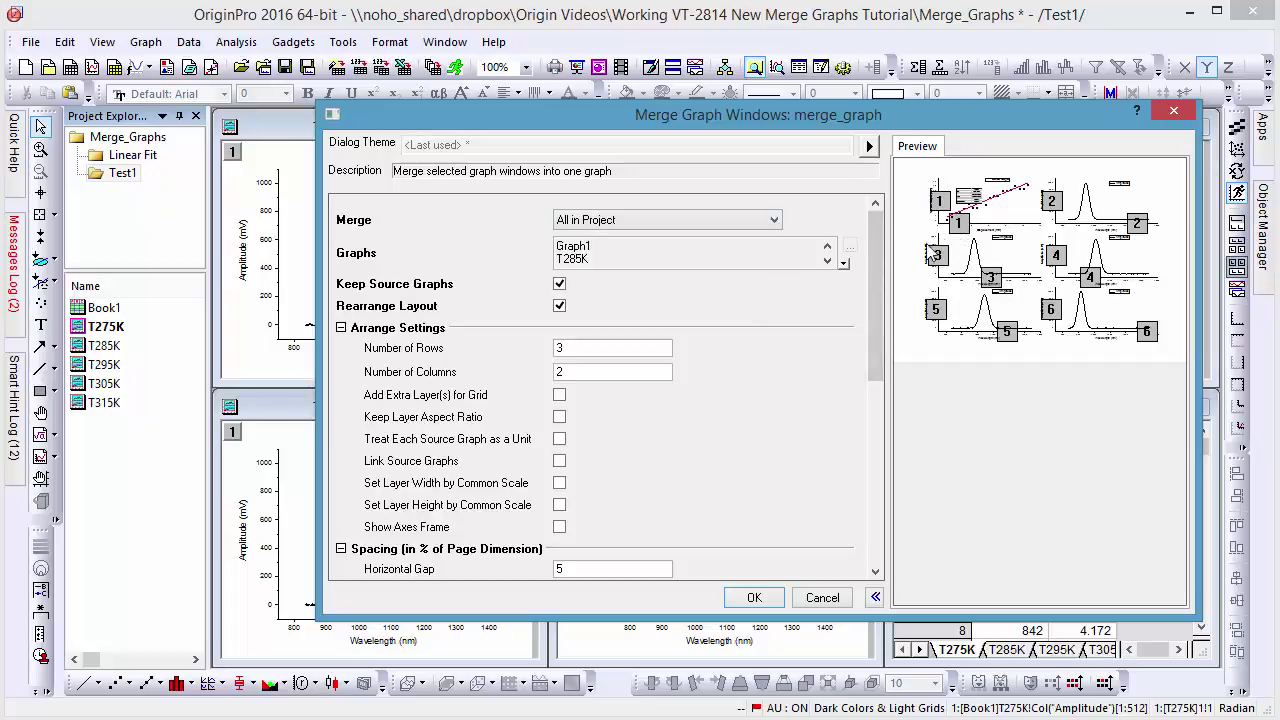
click(775, 221)
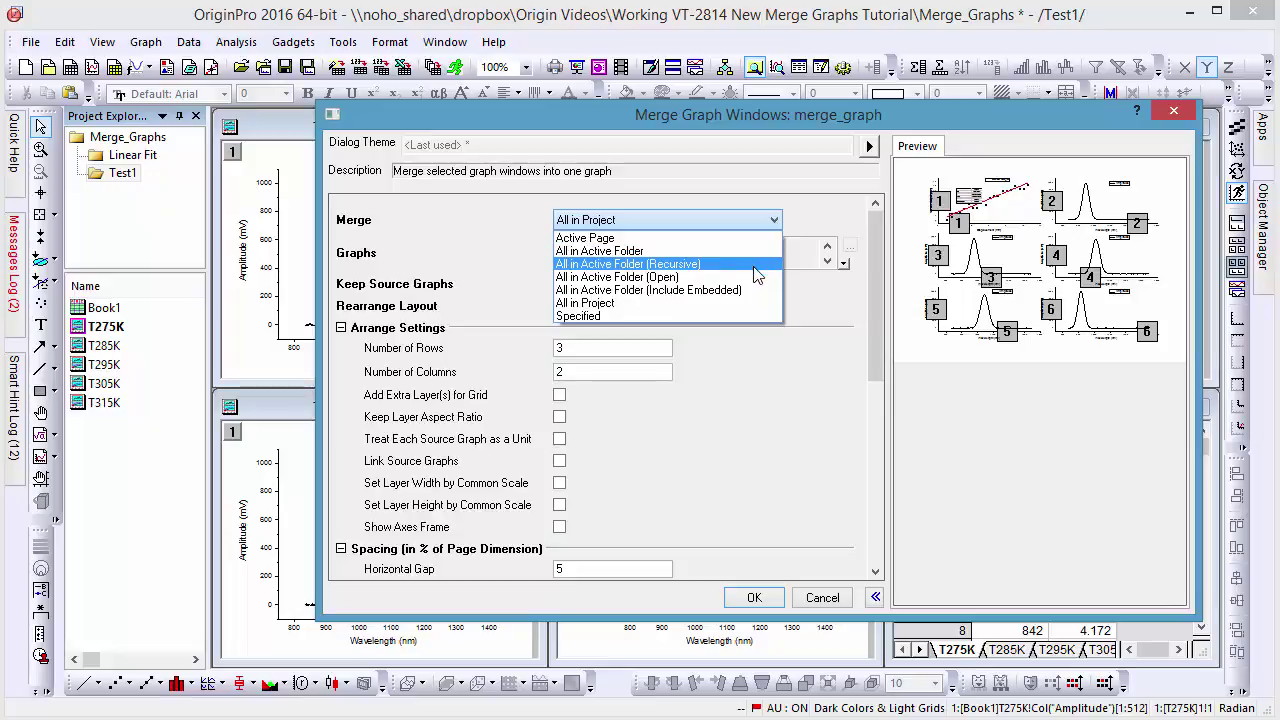
click(660, 314)
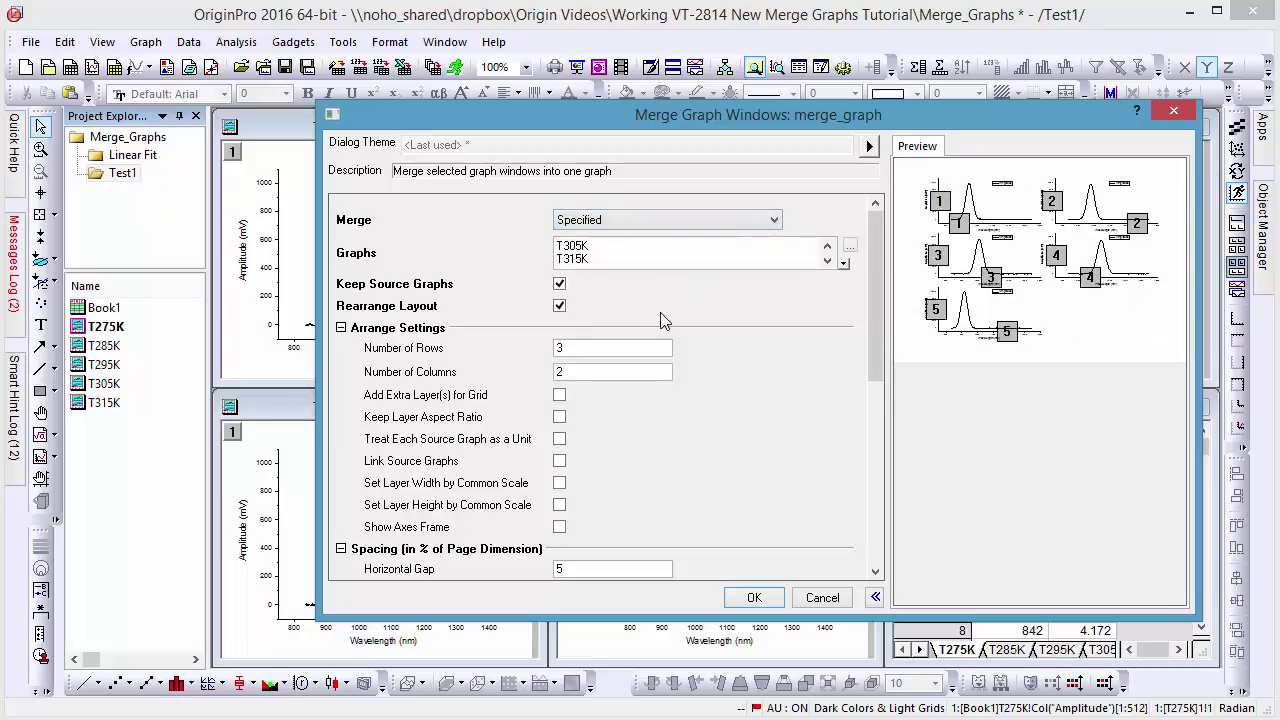
- Remove T315K and T305K from the graphs to merge, keeping three graphs
click(849, 250)
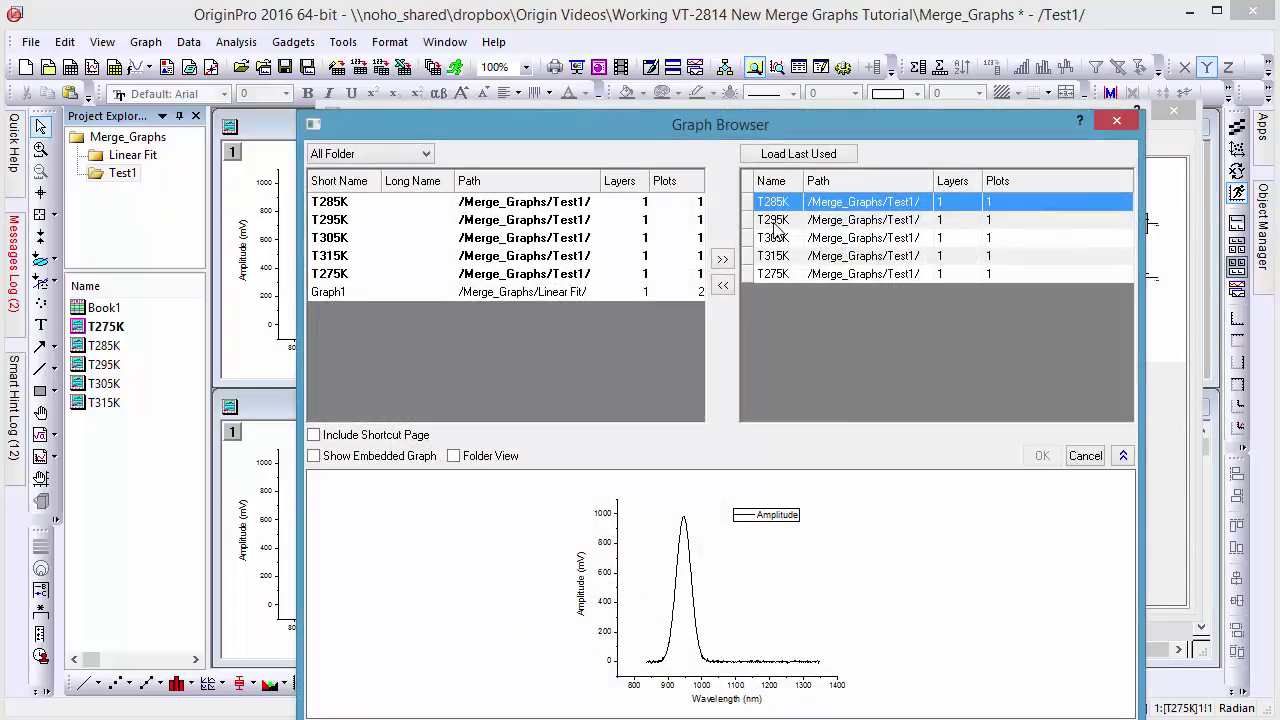
click(772, 256)
click(722, 285)
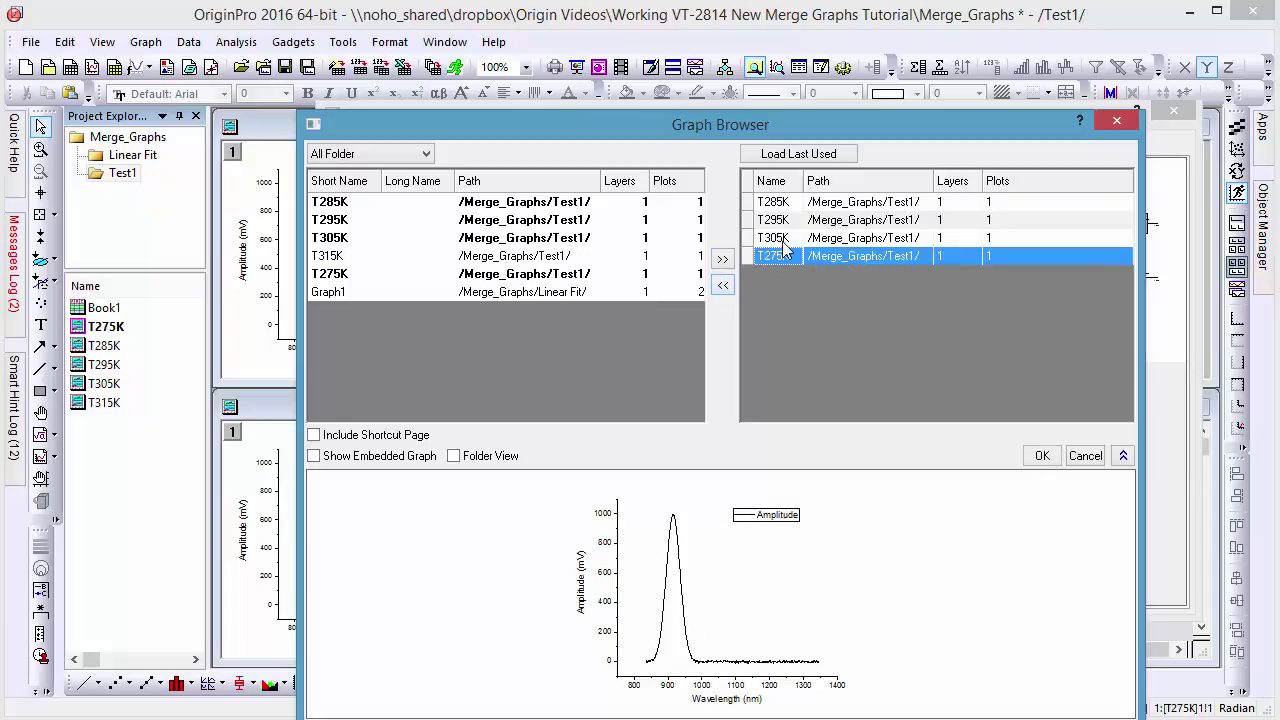
click(775, 238)
click(725, 286)
click(1042, 455)
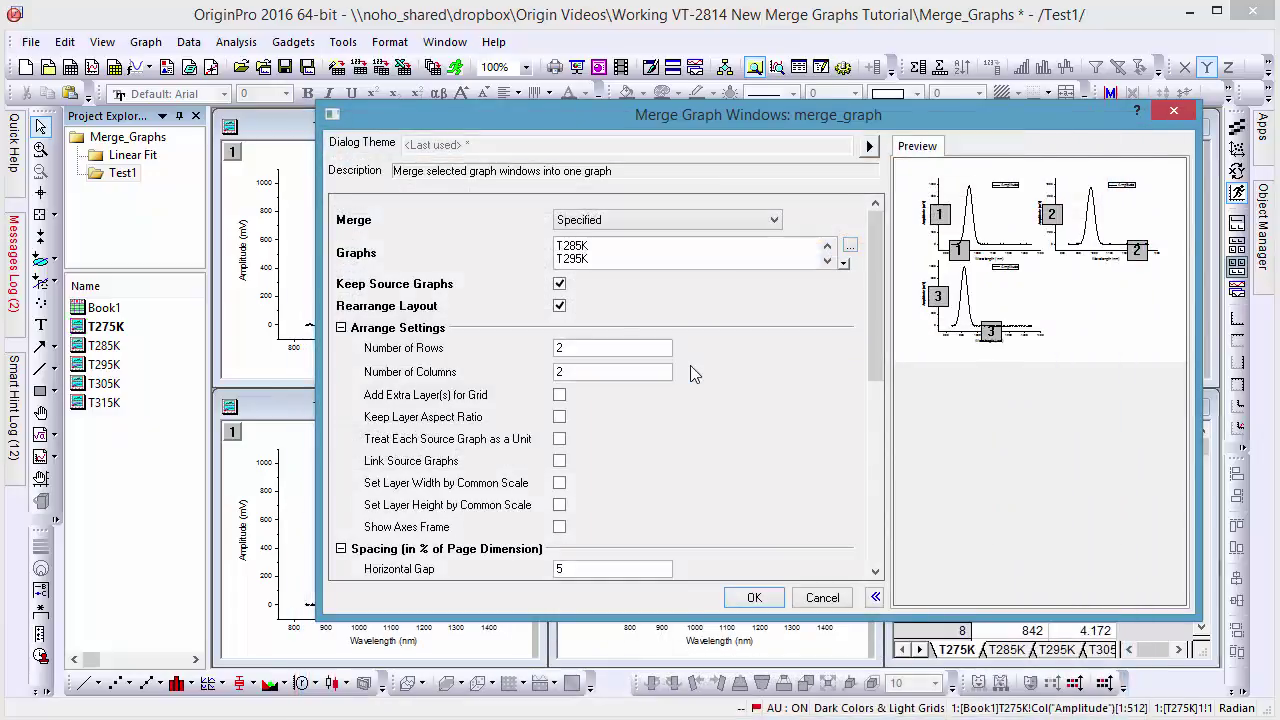
- Reorder the Graphs list so T295K comes first, above T285K and T275K
drag(603, 259, 556, 244)
click(590, 245)
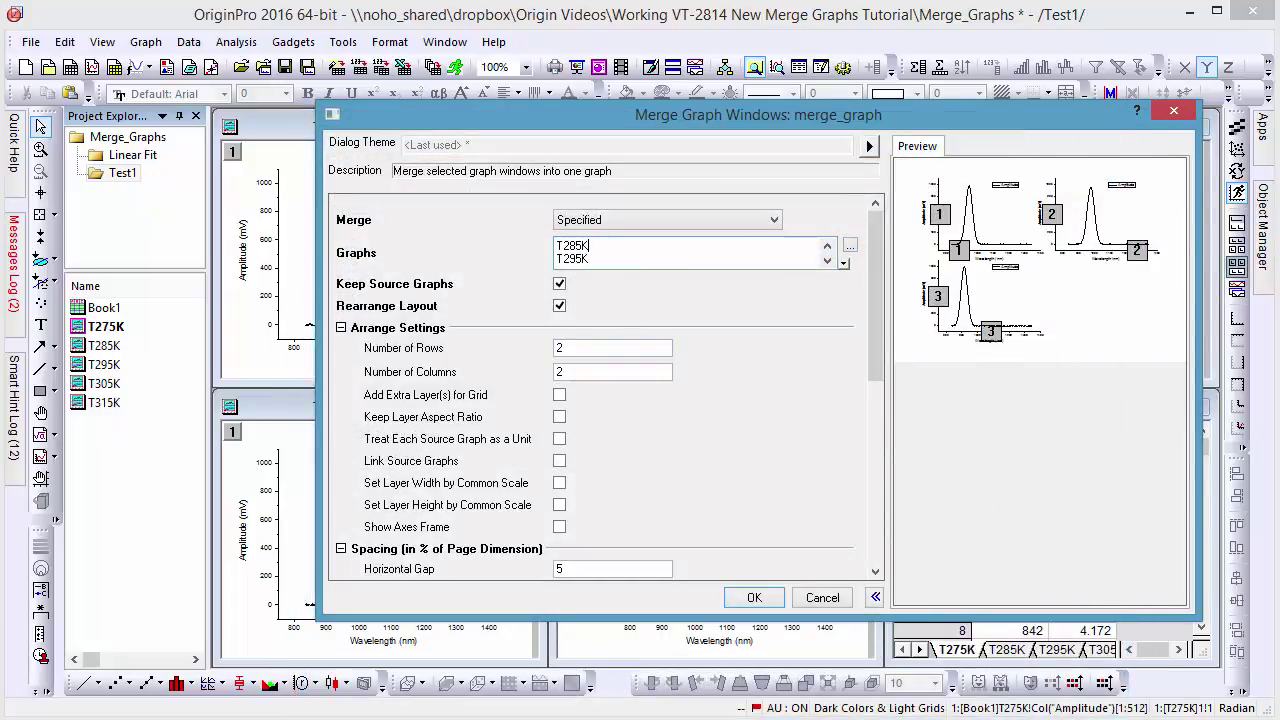
key(shift+Home)
key(BackSpace)
key(Home)
key(Return)
text(T295K)
key(Down)
key(Down)
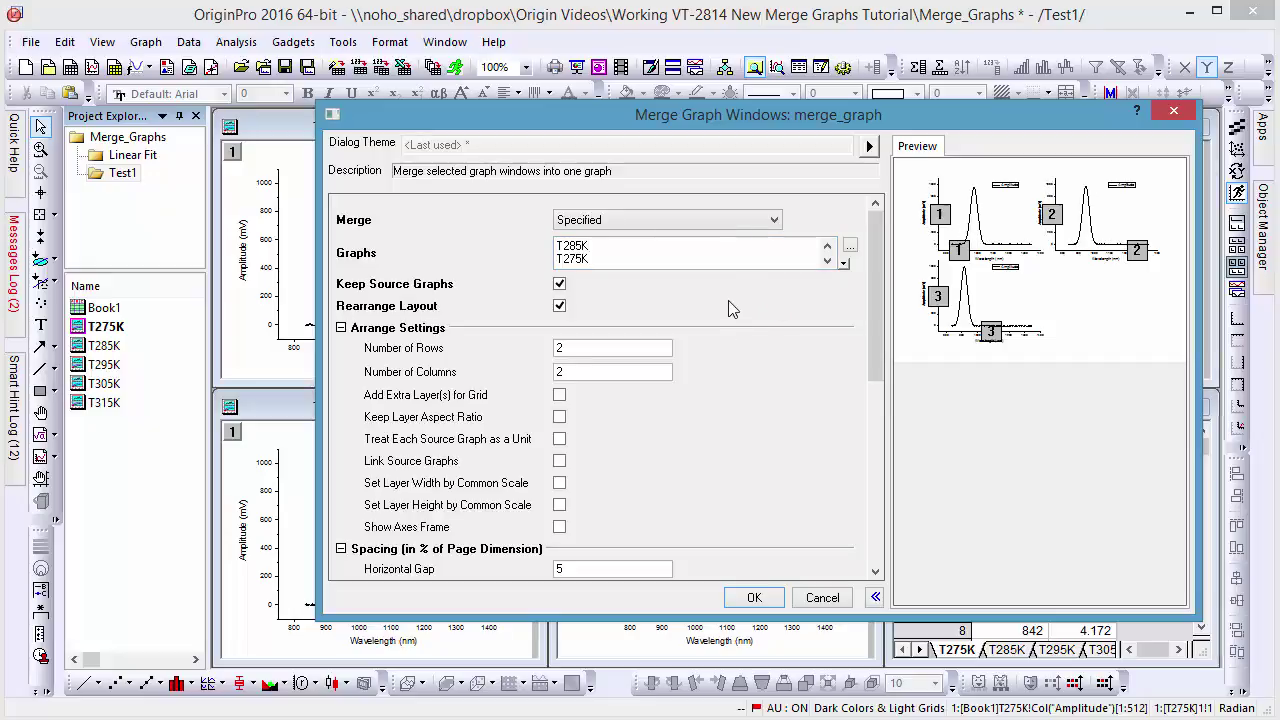
- Set Number of Rows to 3 and Number of Columns to 1, and tick Link Source Graphs
double_click(590, 348)
text(3)
double_click(585, 371)
text(1)
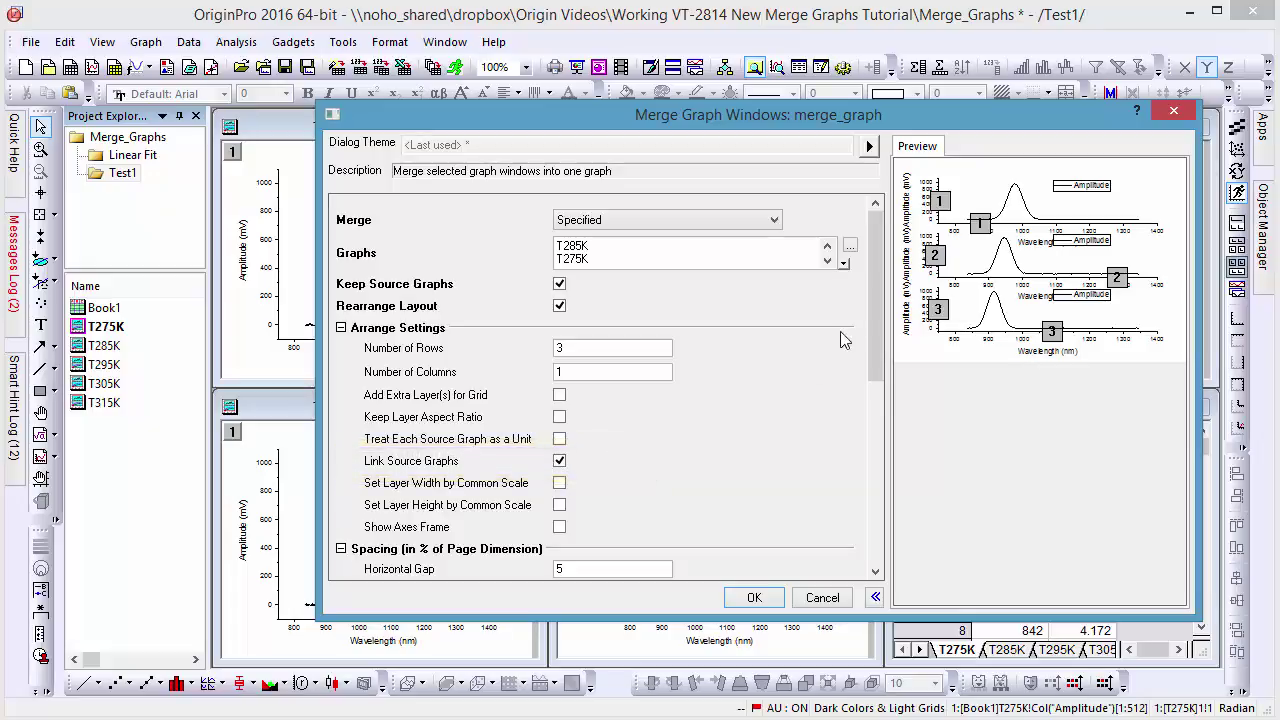
drag(878, 293, 885, 389)
- Set Orientation to Portrait, Vertical Gap to 0, and tick Show Axes Frame
click(642, 514)
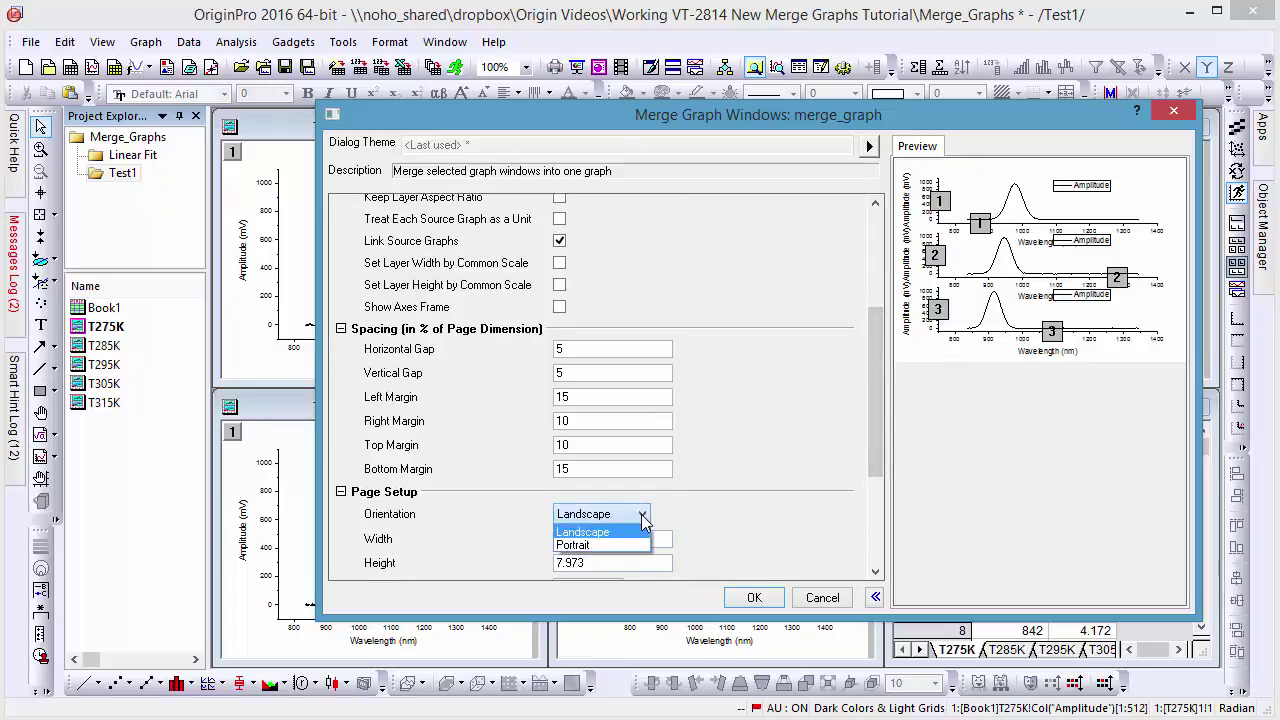
click(625, 544)
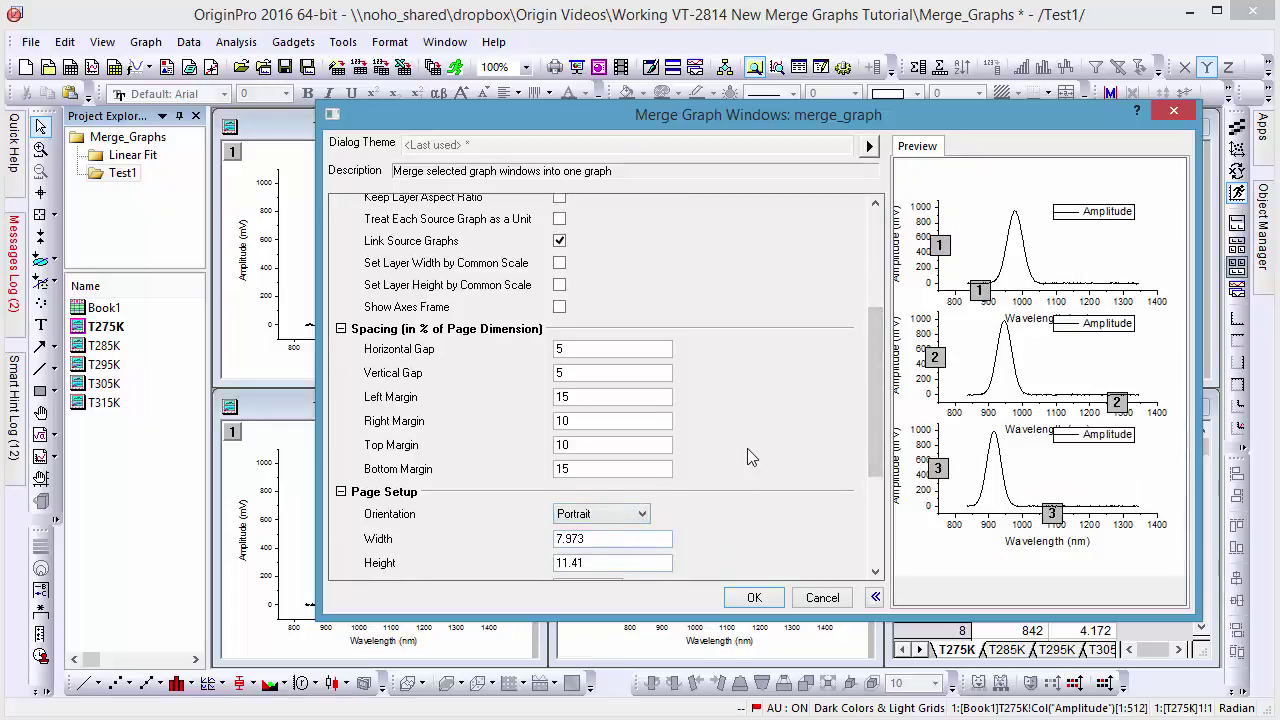
double_click(600, 372)
text(0)
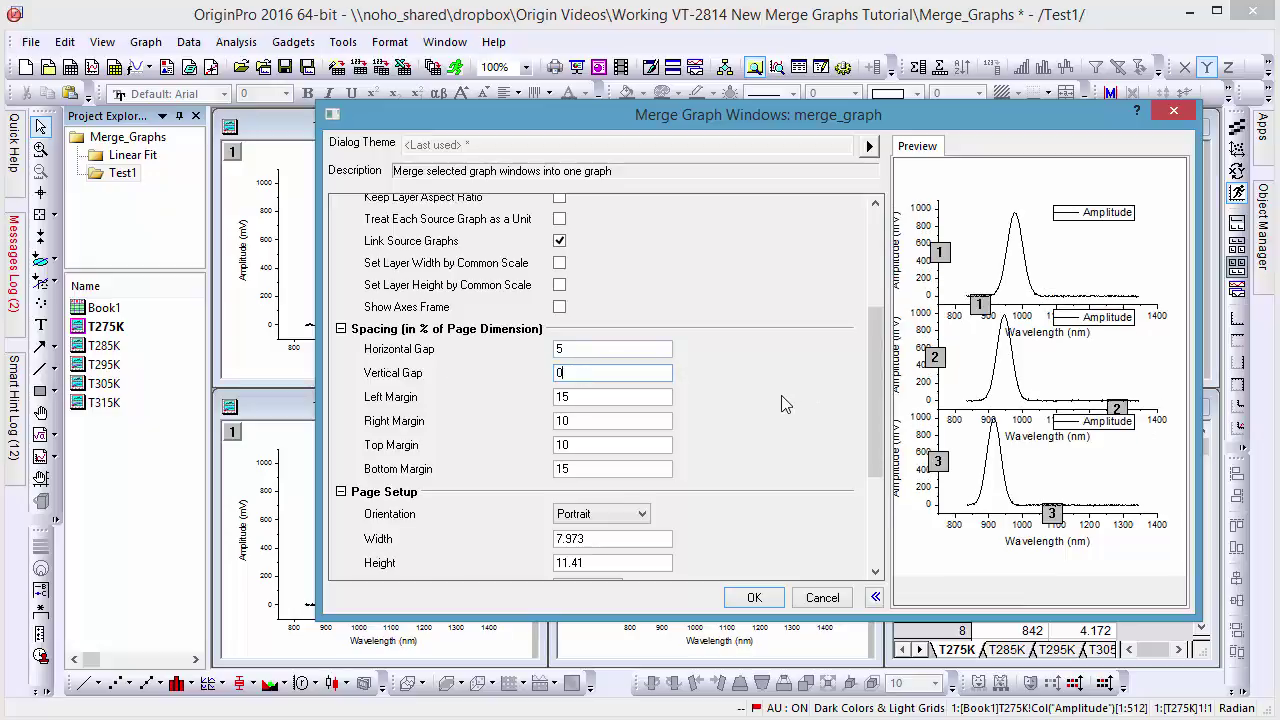
click(560, 309)
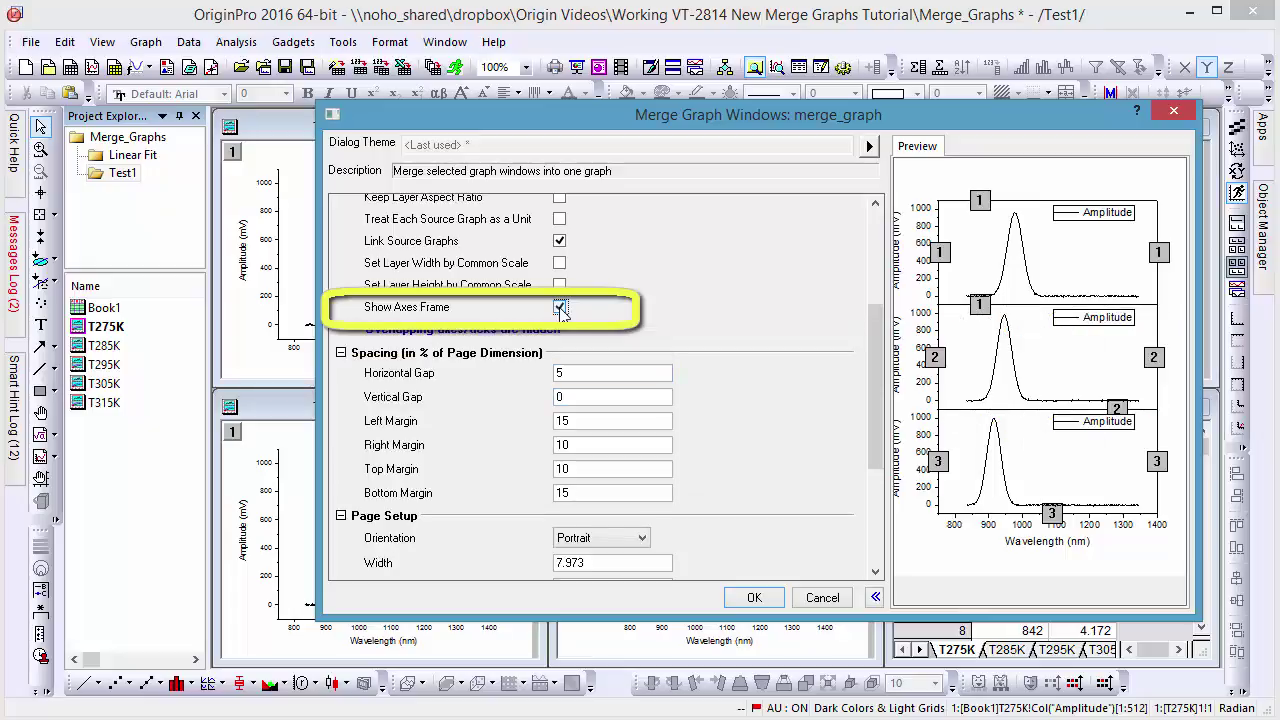
scroll(738, 304, down, 2)
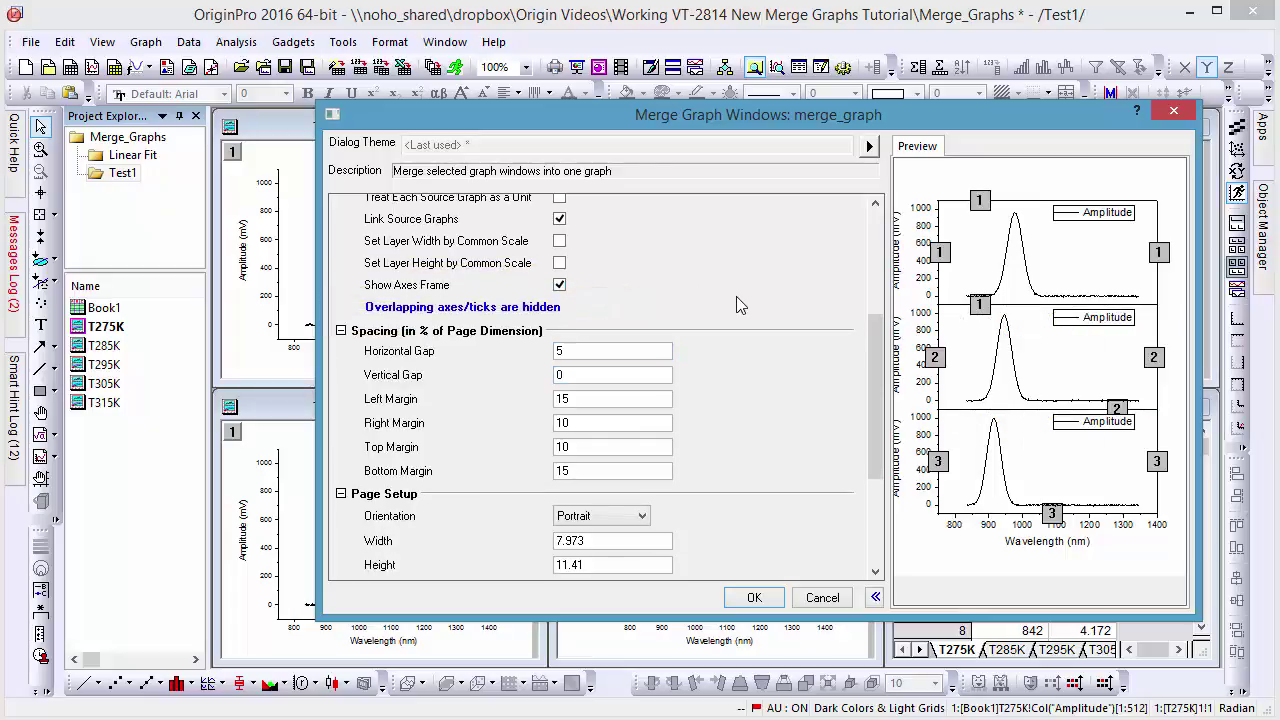
scroll(738, 304, down, 6)
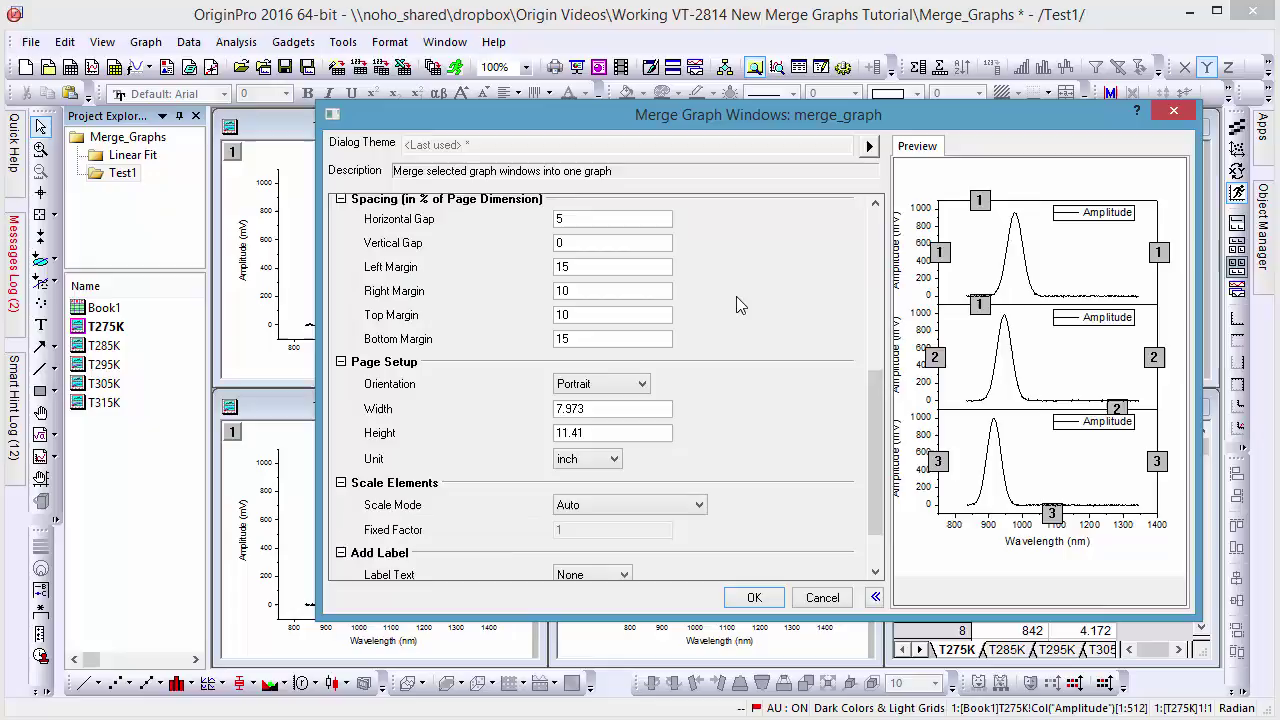
- Set Scale Mode to Fixed Factor, preview a 0.5 factor, then settle on 1
click(645, 506)
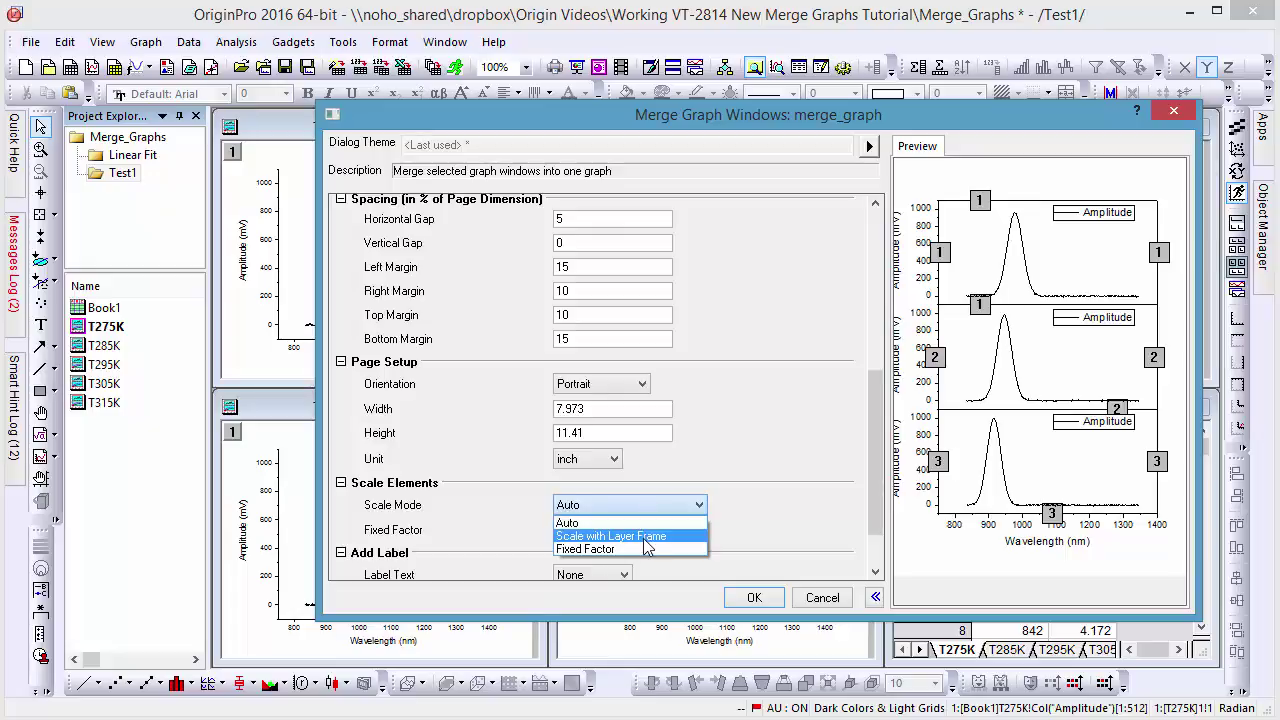
click(643, 536)
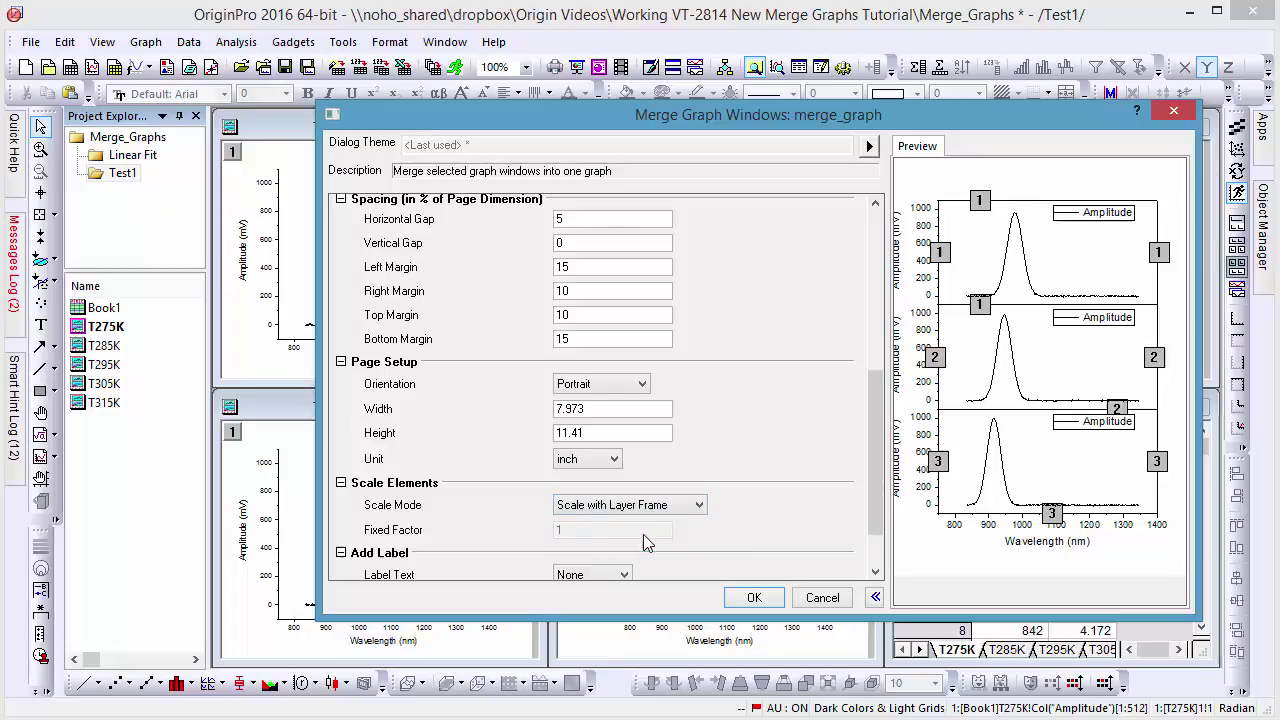
click(645, 505)
click(655, 548)
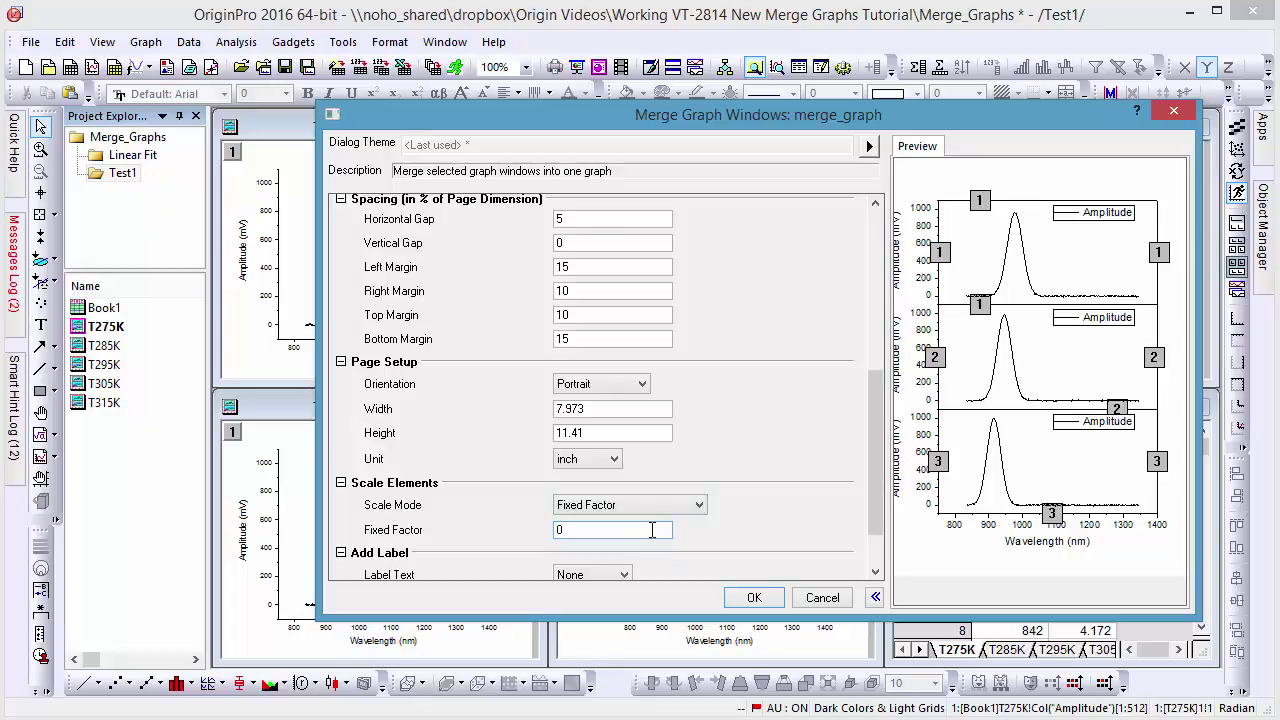
click(807, 462)
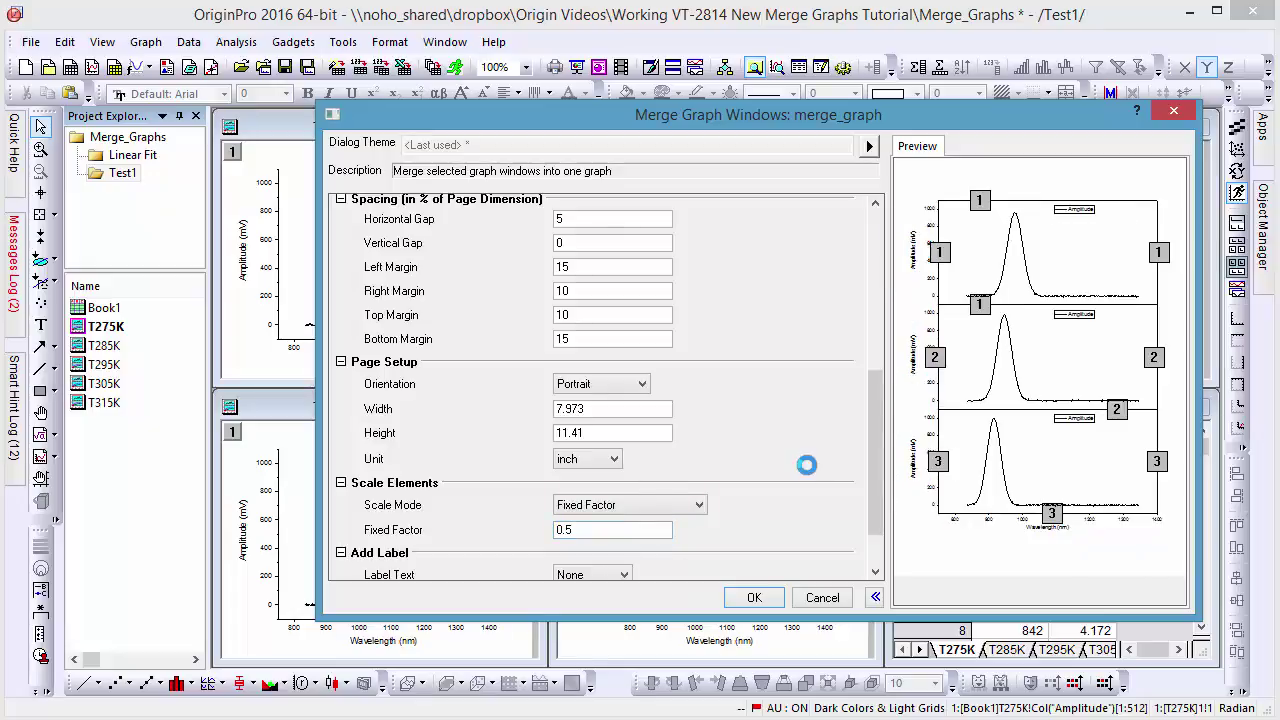
double_click(625, 529)
text(1)
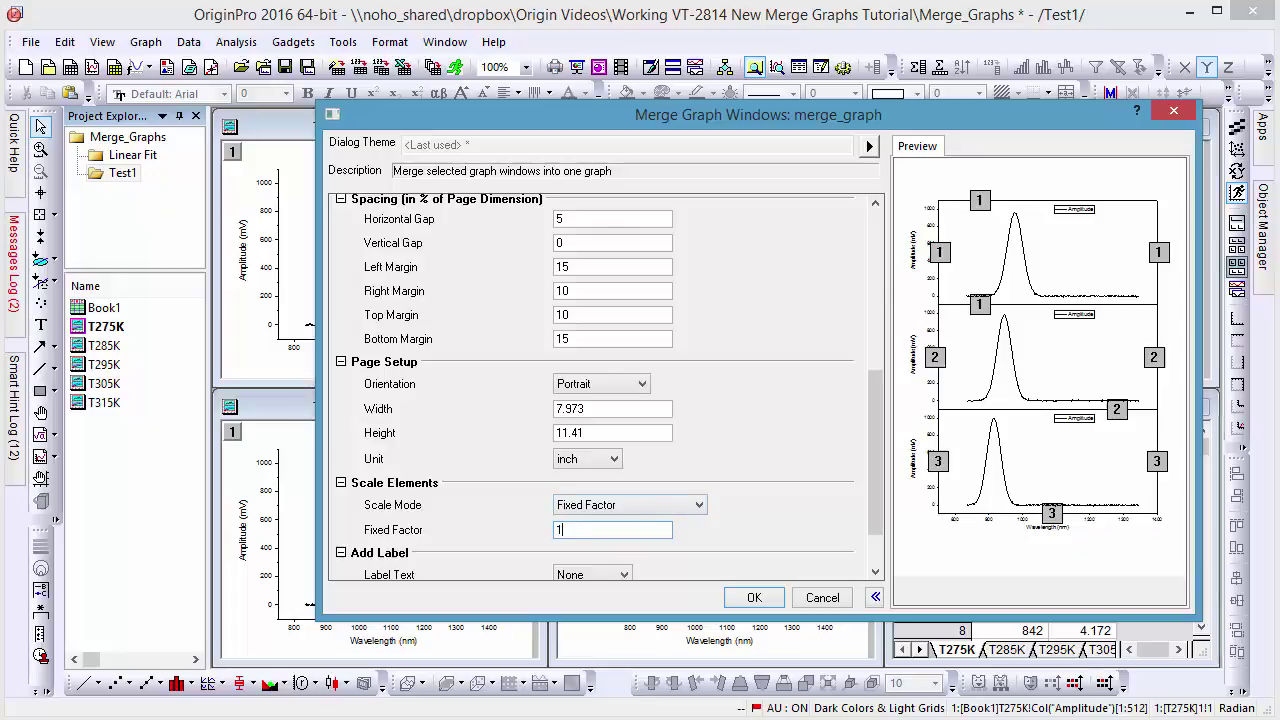
click(802, 440)
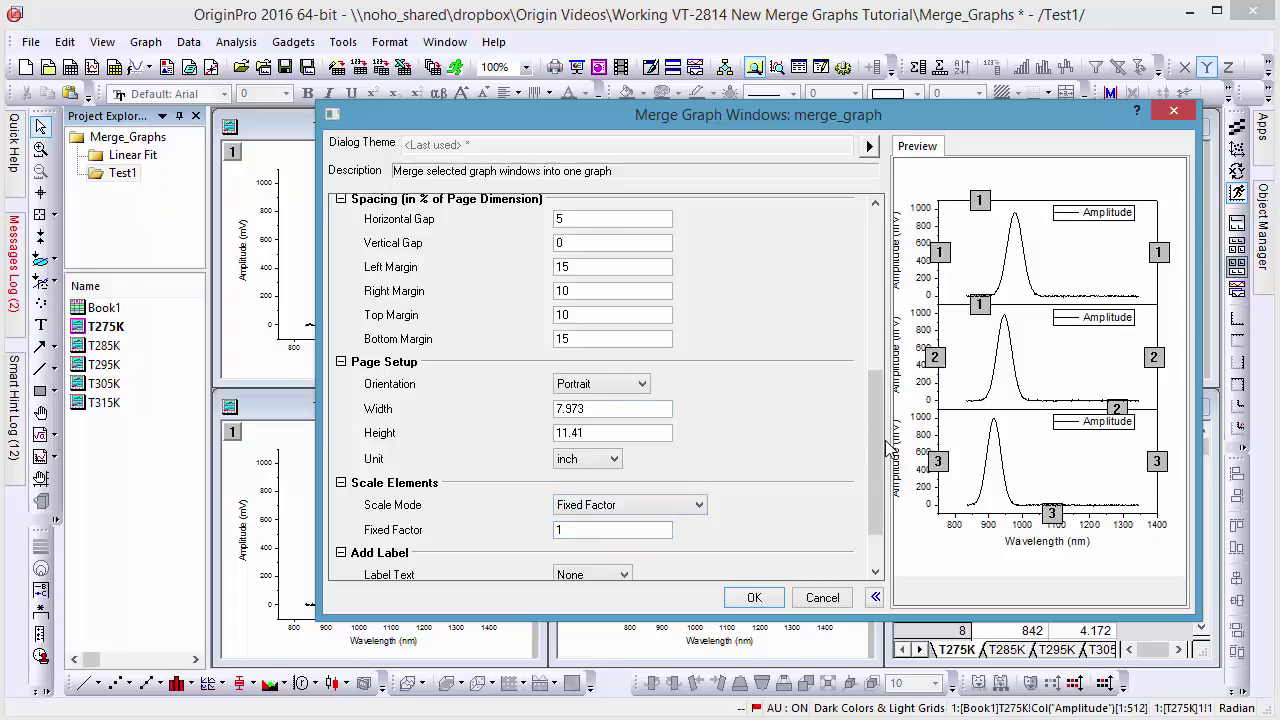
drag(886, 447, 889, 517)
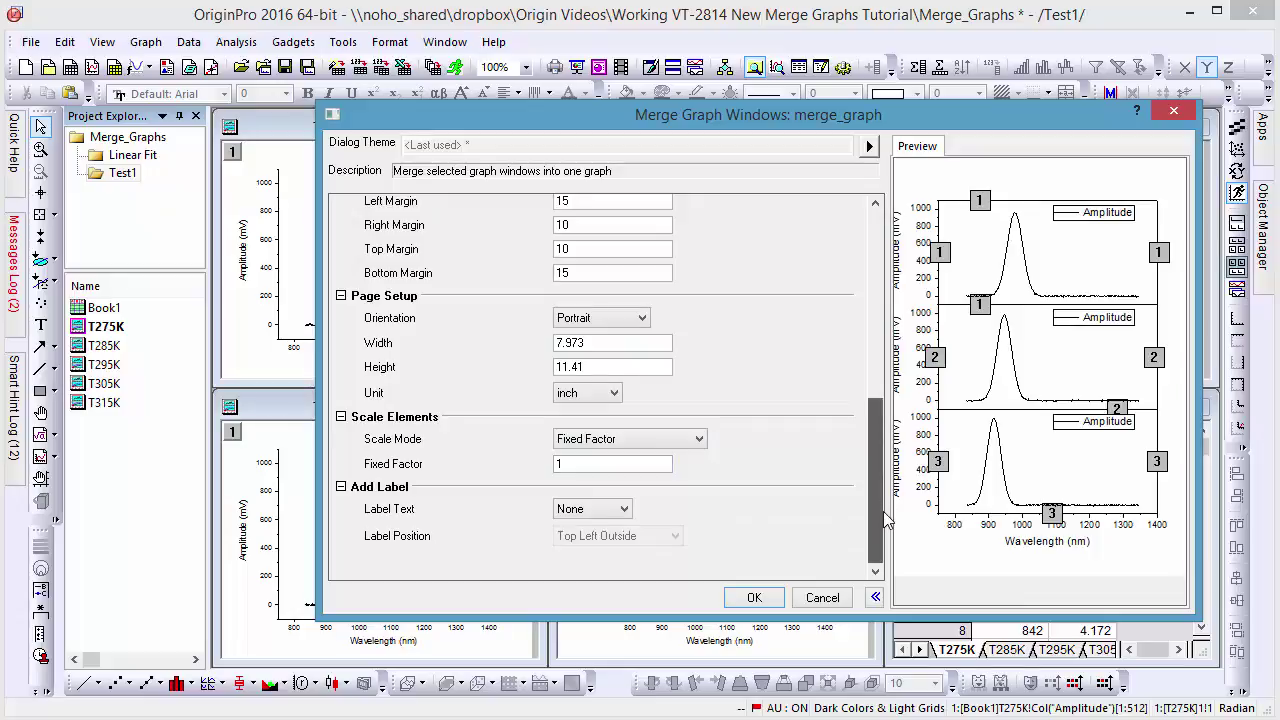
- Give panels Custom 'Fig' labels at Top Right Outside, create Graph2, and maximize it
click(623, 511)
click(603, 541)
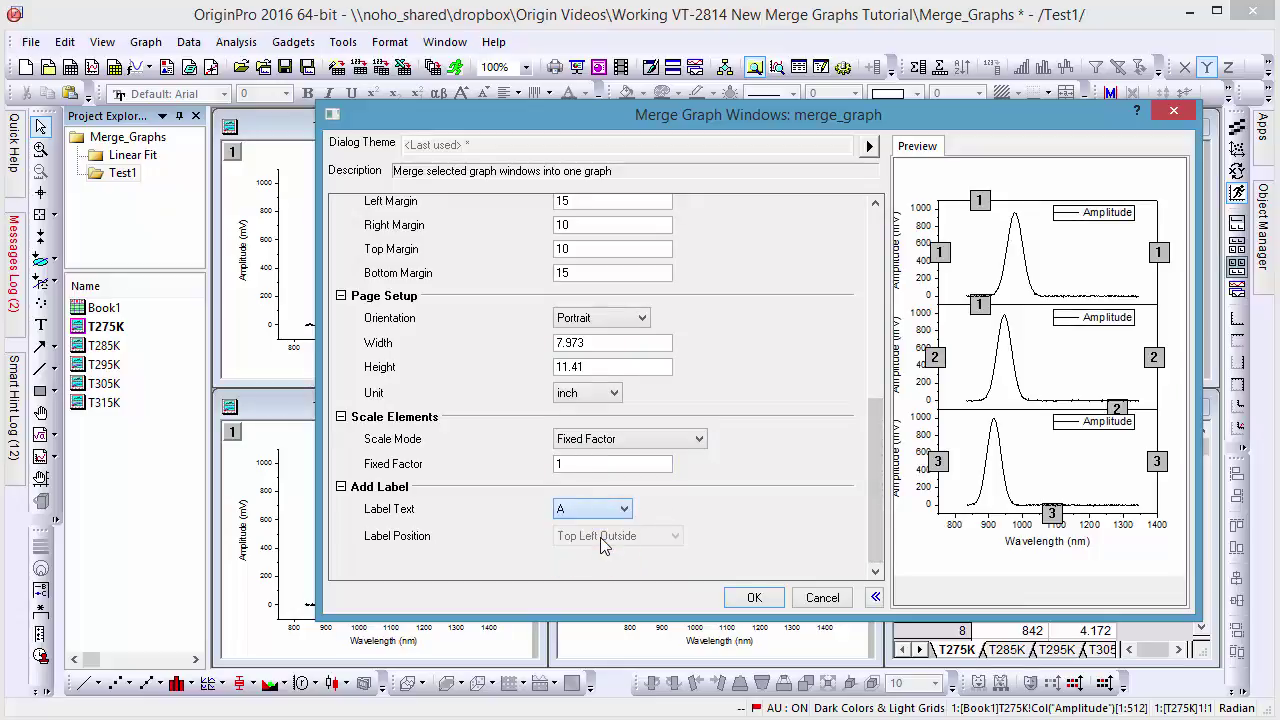
click(608, 537)
click(614, 582)
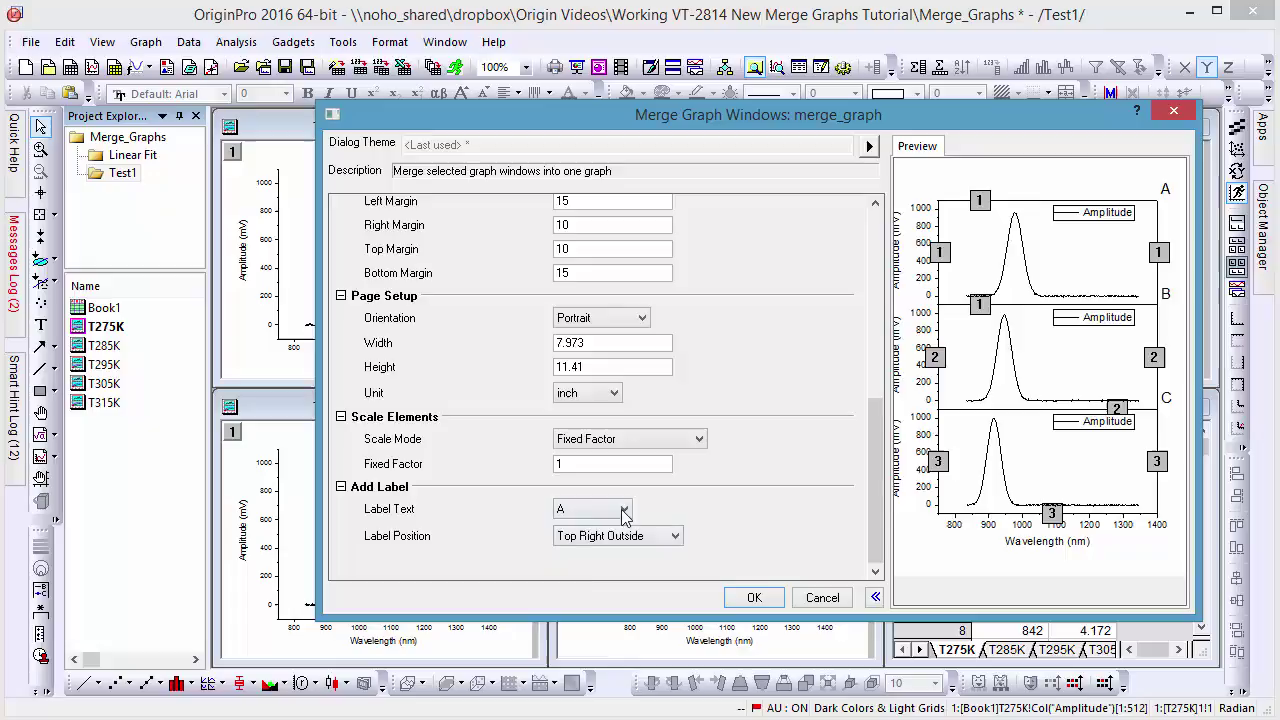
click(600, 509)
click(598, 567)
text(Fig#)
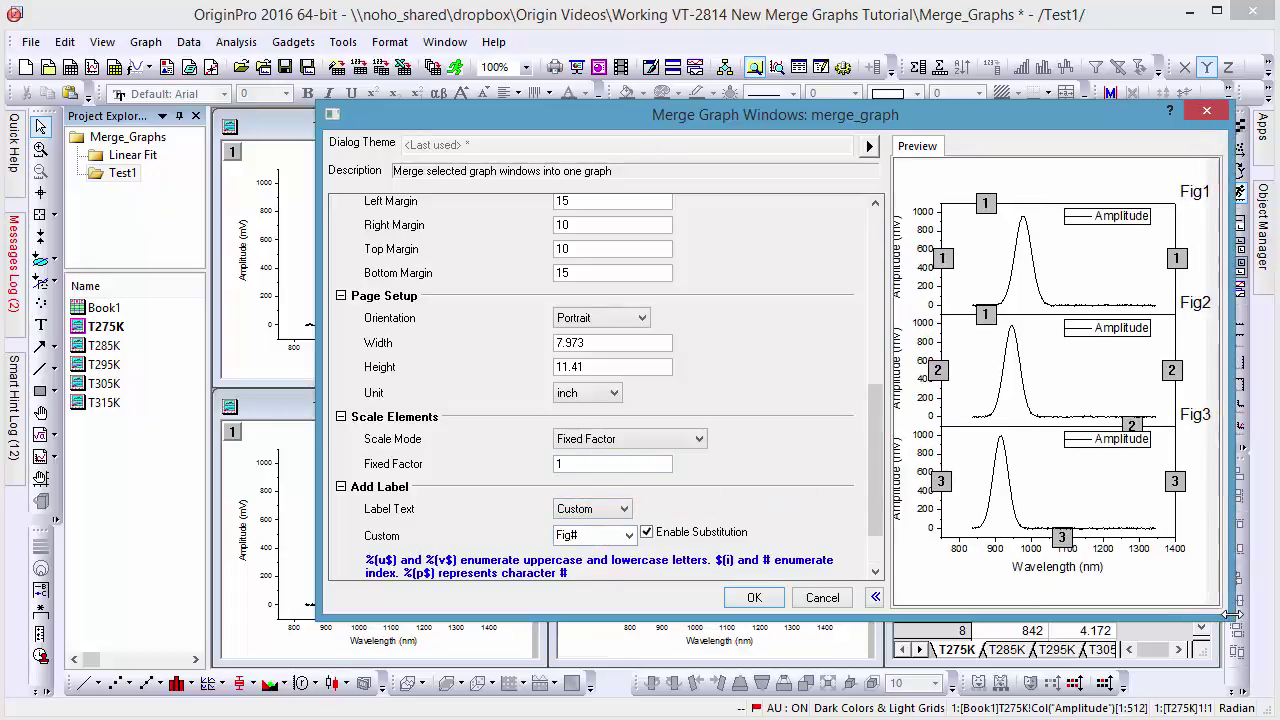
click(754, 598)
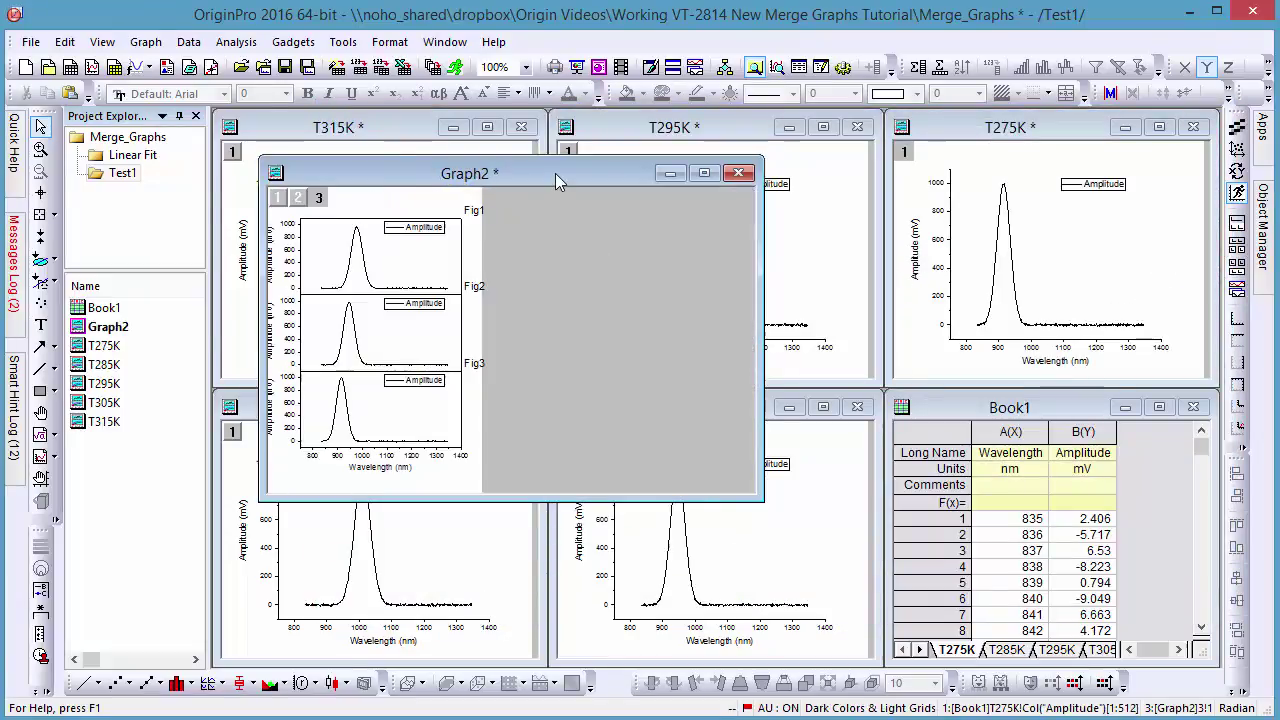
double_click(555, 173)
click(500, 179)
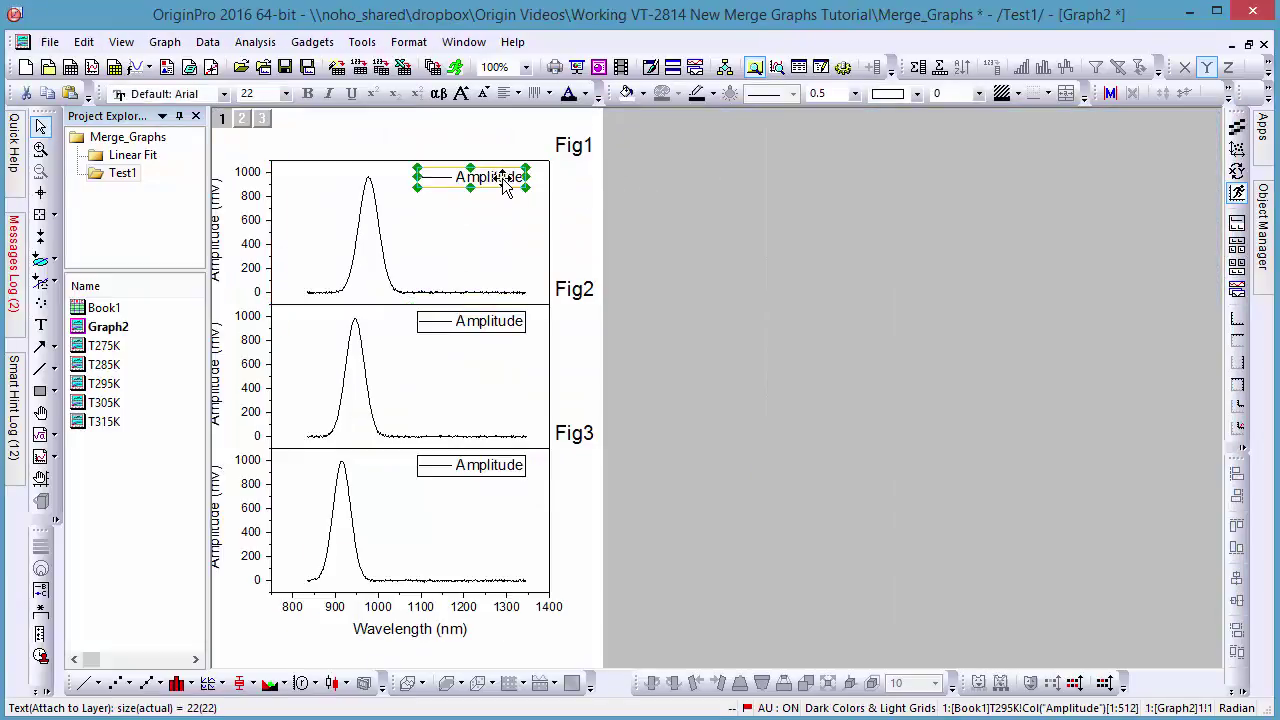
right_click(503, 179)
mouse_move(568, 216)
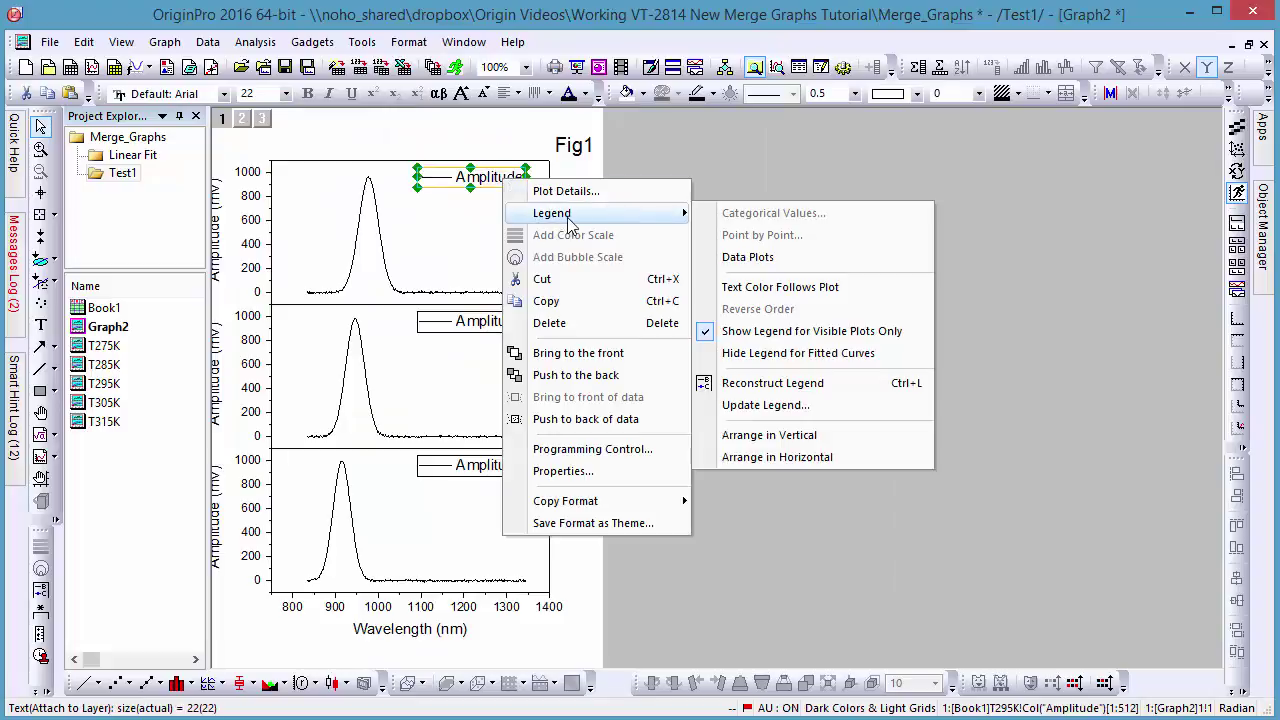
click(768, 405)
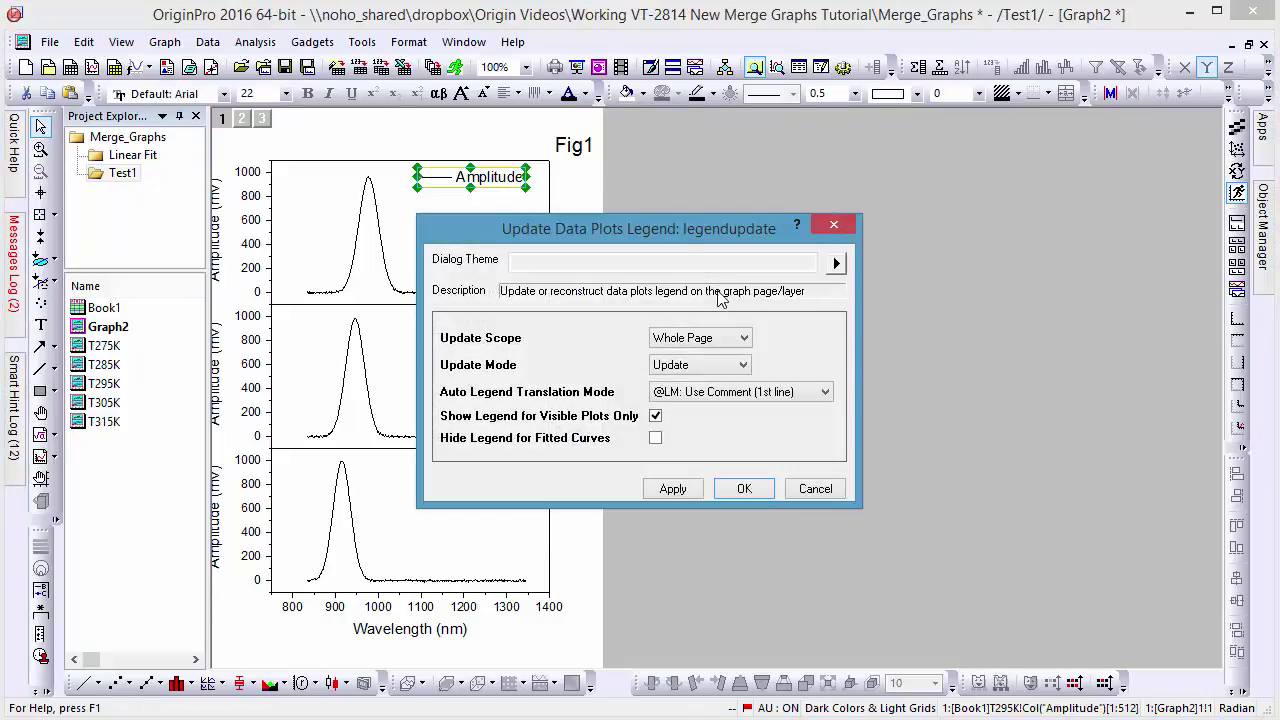
drag(686, 229, 541, 52)
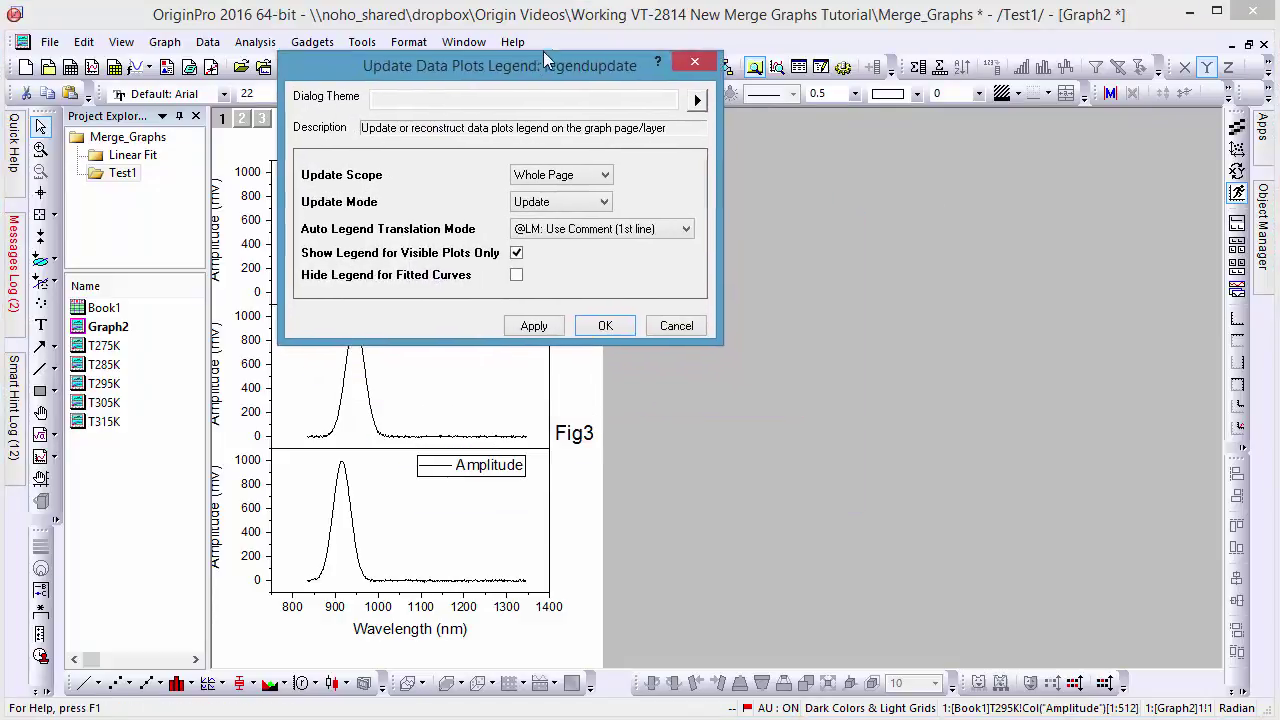
click(679, 218)
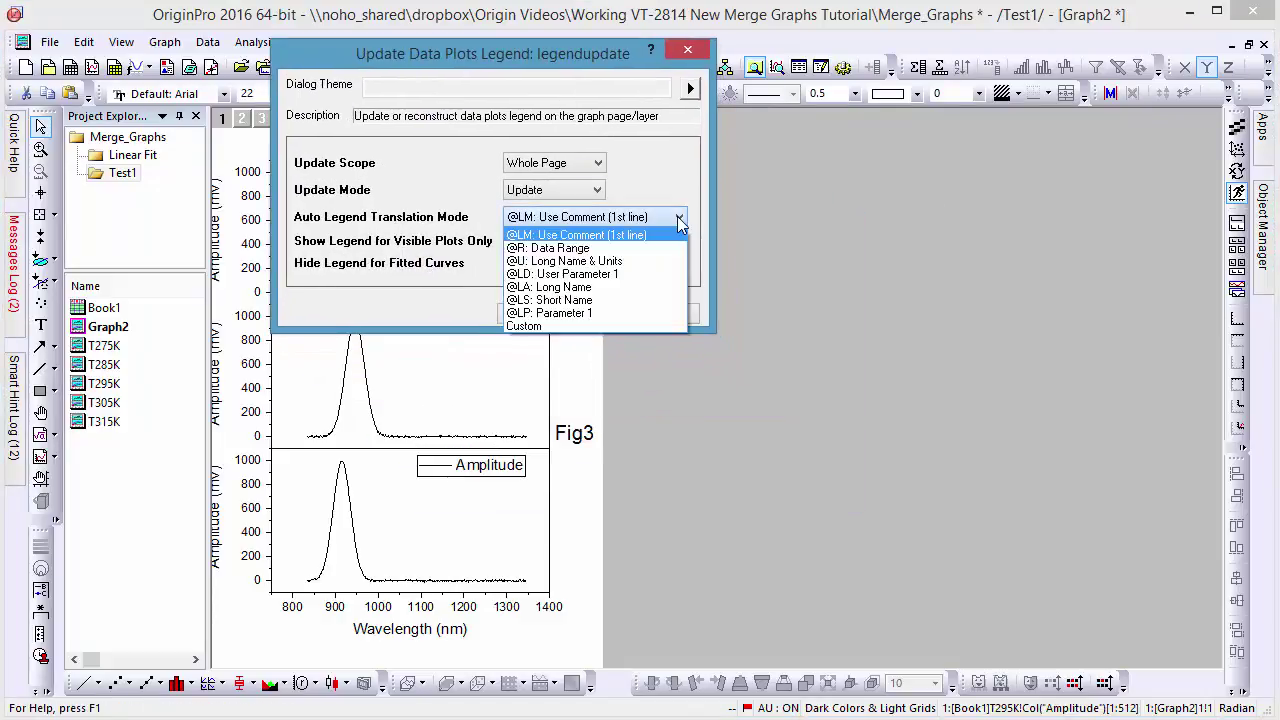
click(636, 326)
click(695, 243)
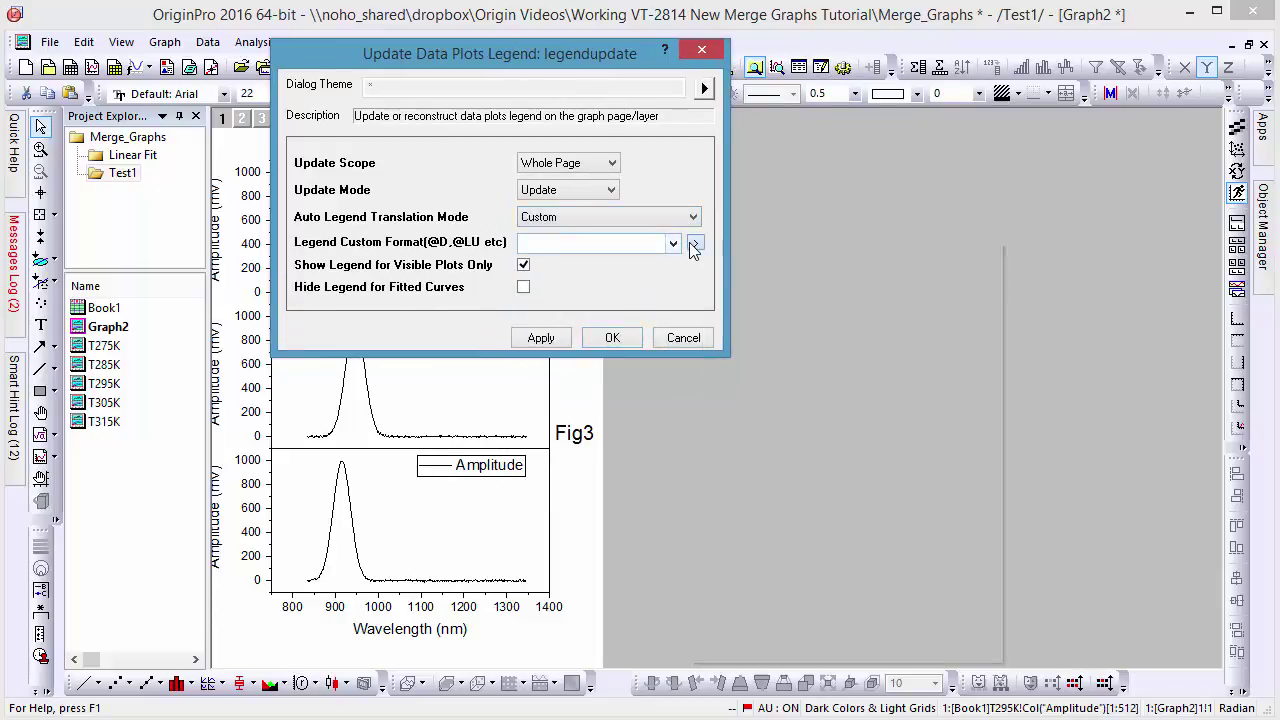
click(800, 607)
click(611, 337)
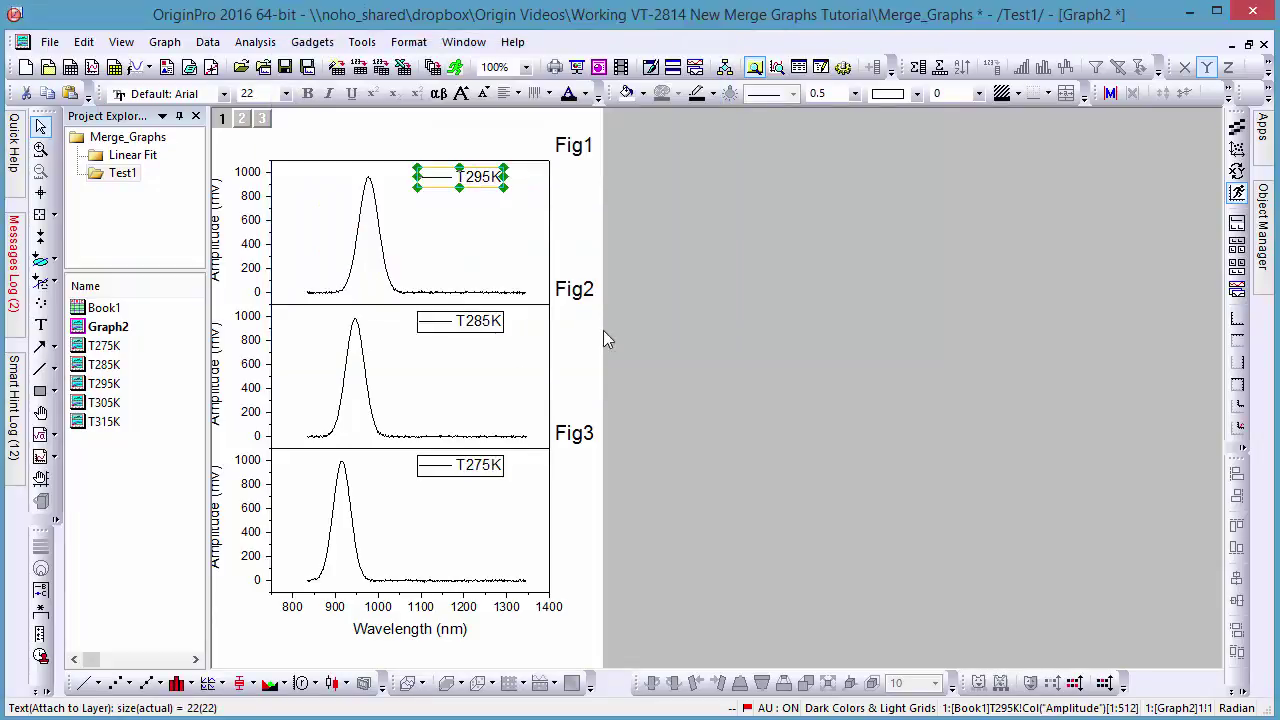
click(657, 313)
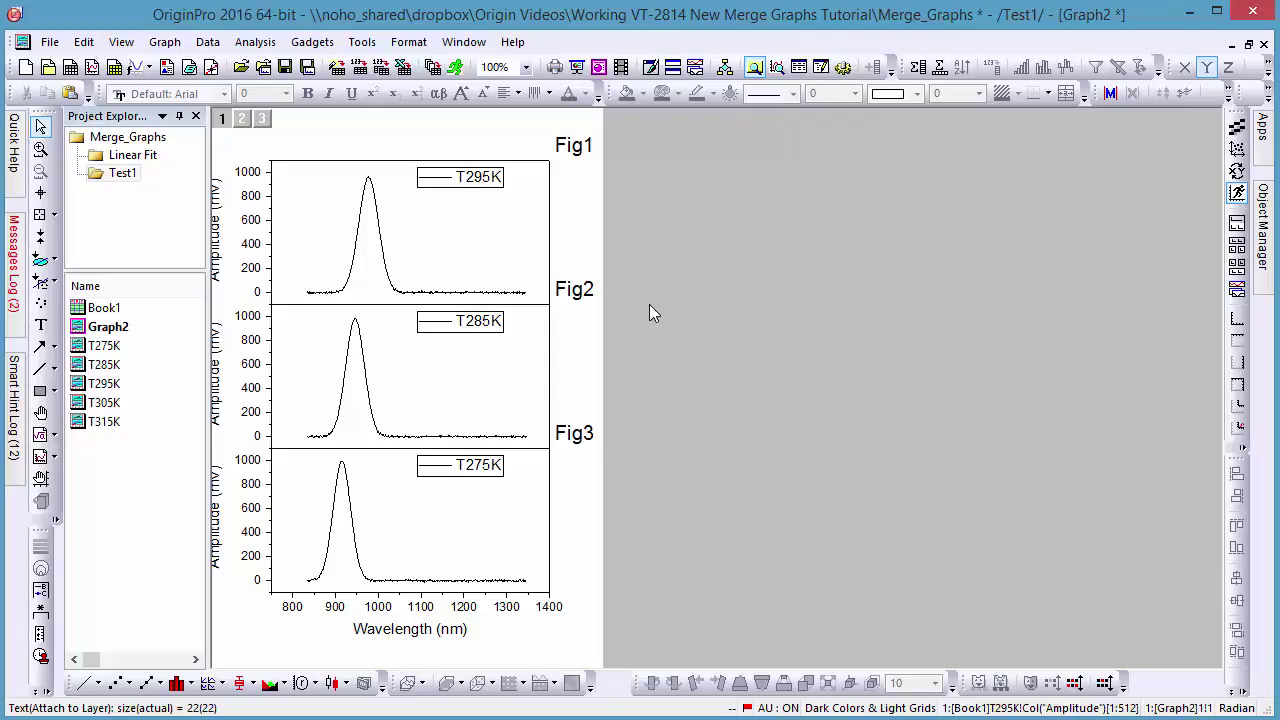
- In the Linear Fit folder, activate Graph1 and open Graph > Merge Graph Windows > Open Dialog
click(140, 156)
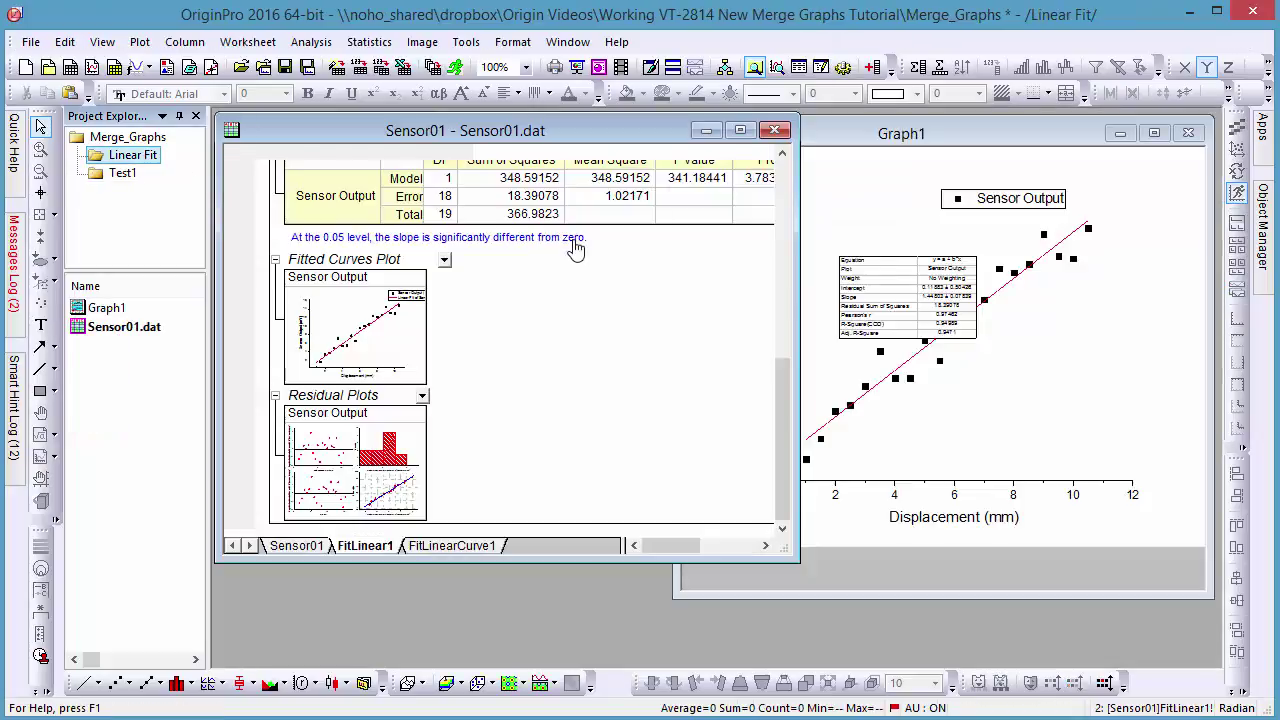
click(355, 330)
click(395, 490)
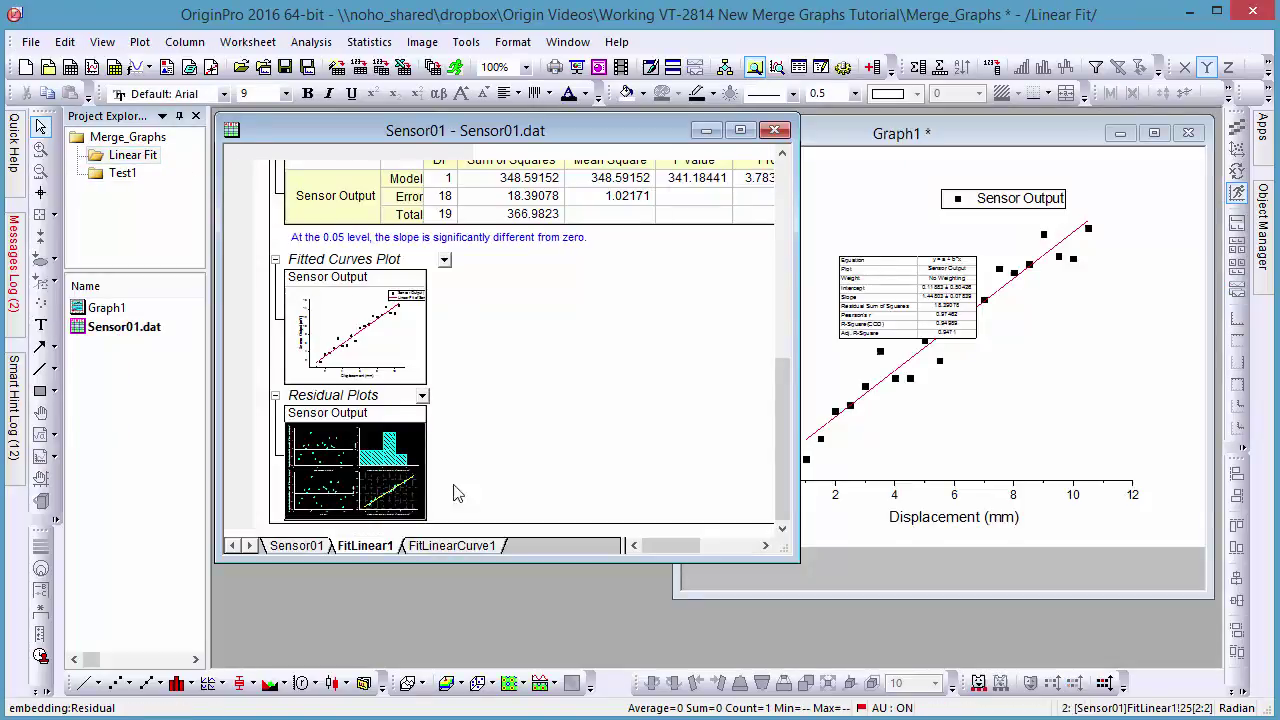
click(1173, 467)
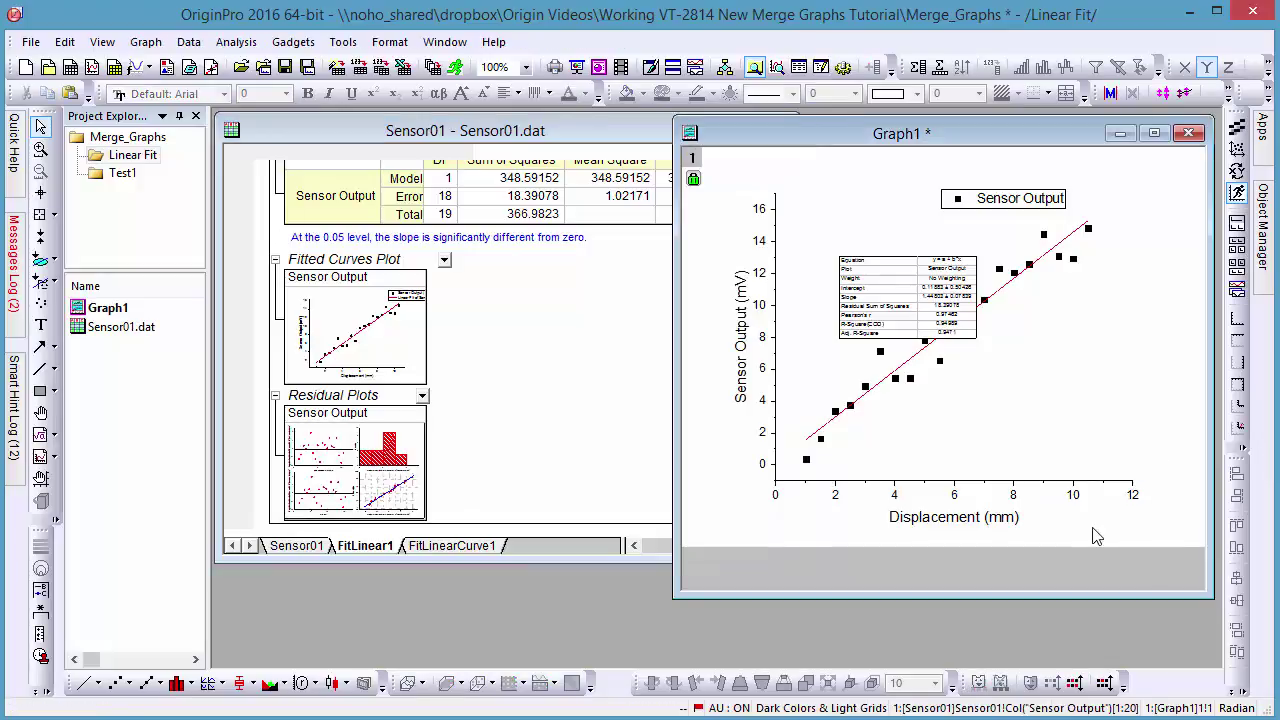
click(145, 42)
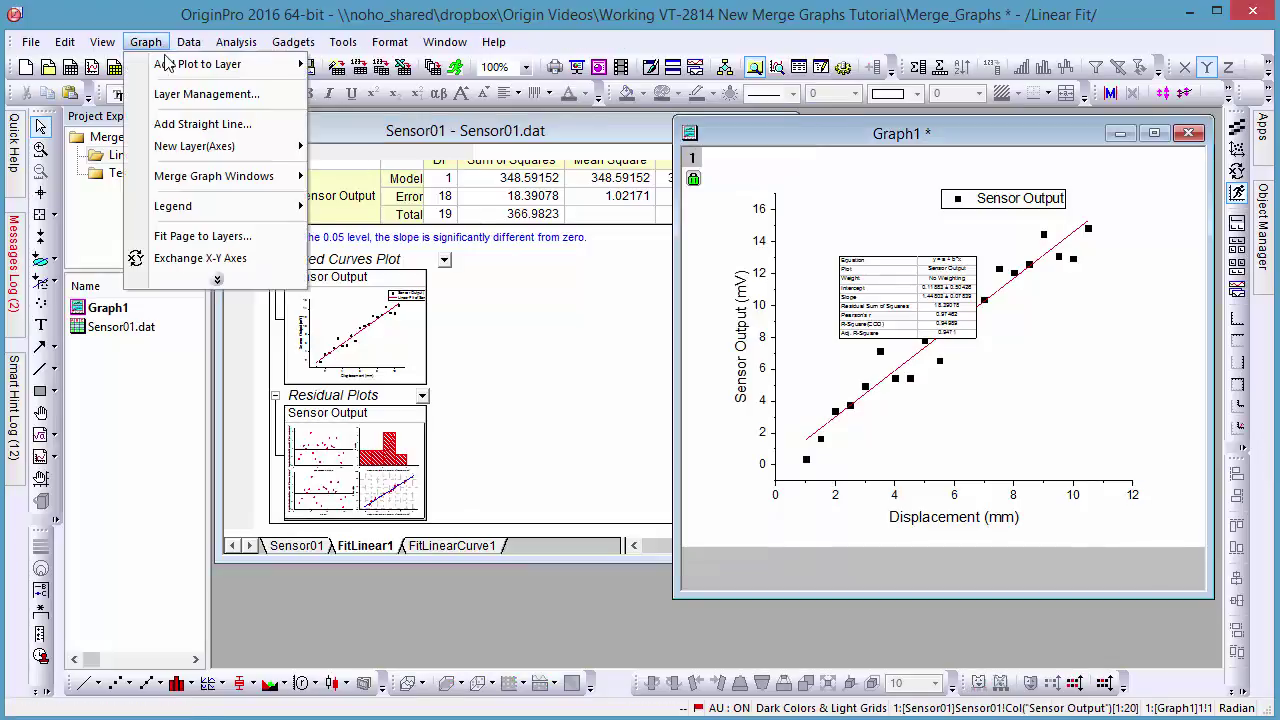
mouse_move(224, 177)
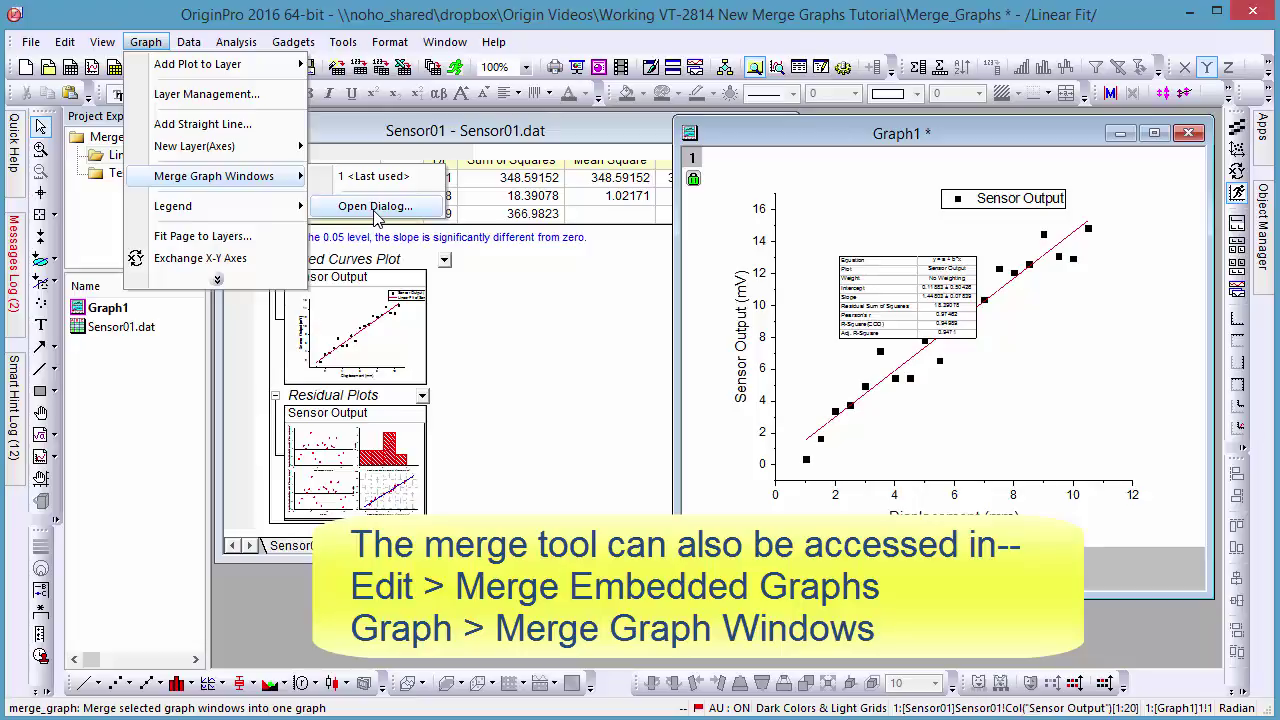
click(375, 208)
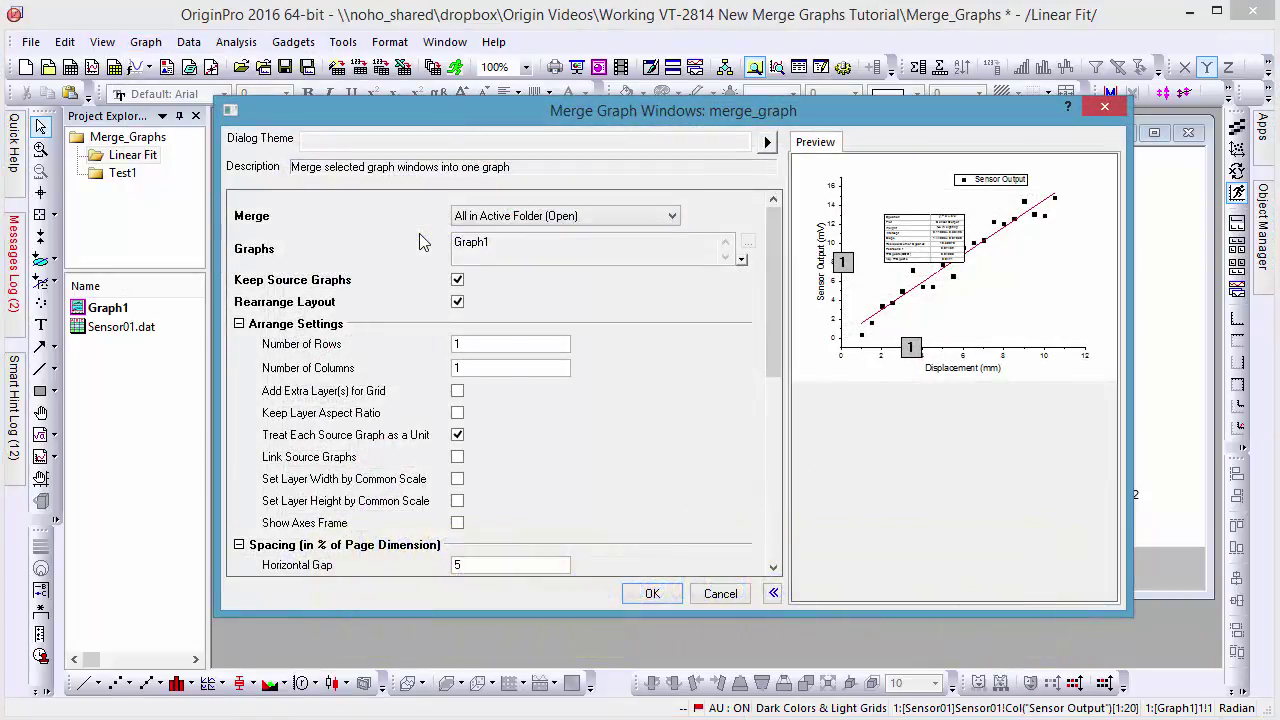
- Set Merge to Specified with FitLine, Residual and Graph1 as the graphs list
click(671, 217)
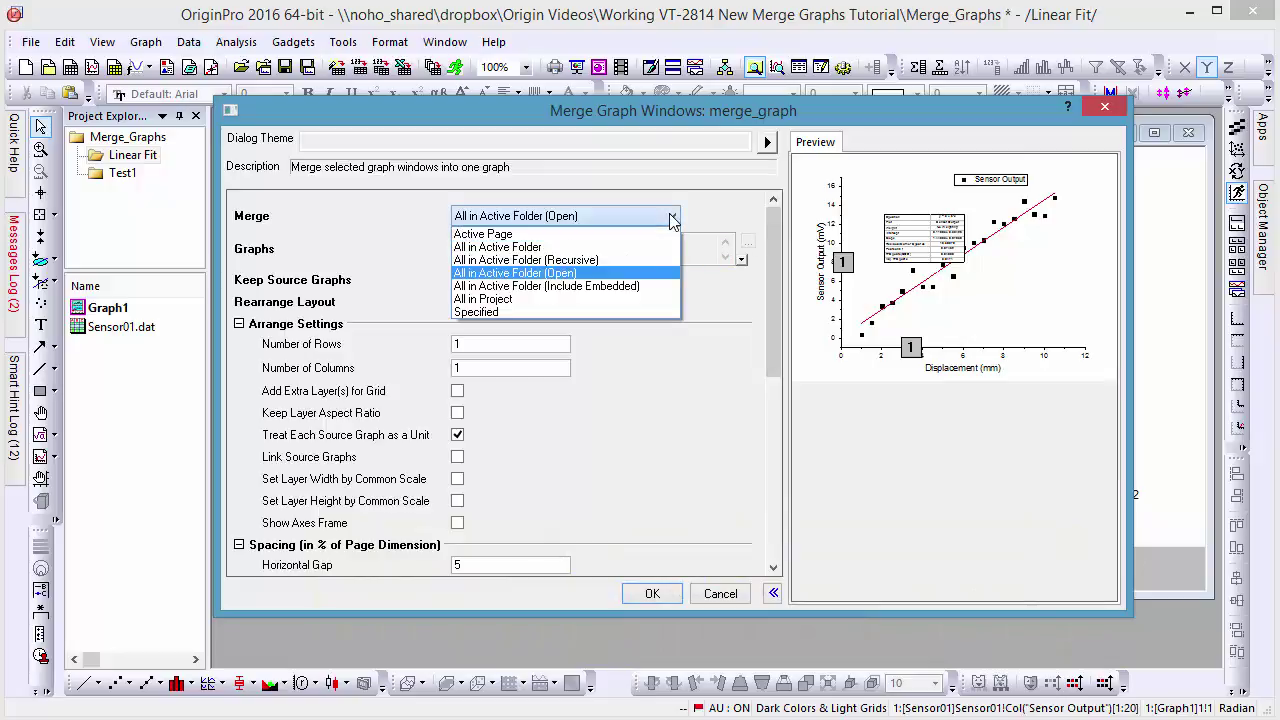
click(647, 287)
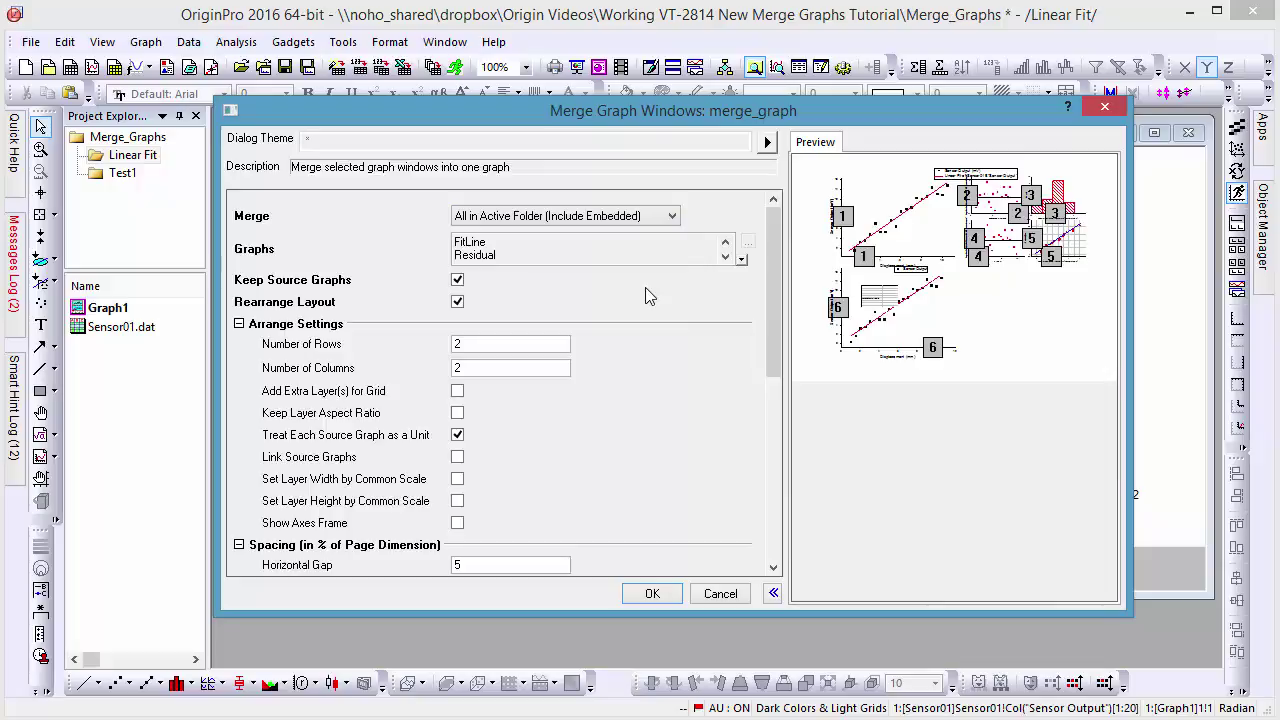
click(668, 218)
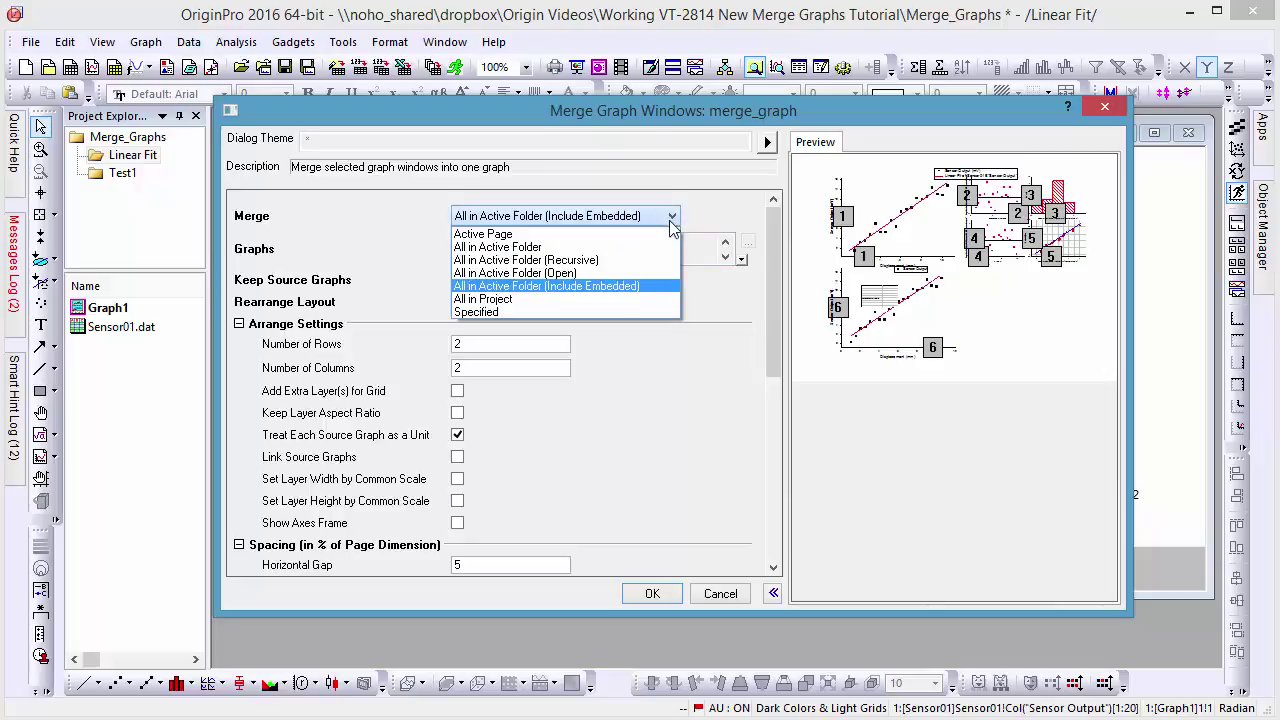
click(602, 308)
scroll(568, 255, down, 1)
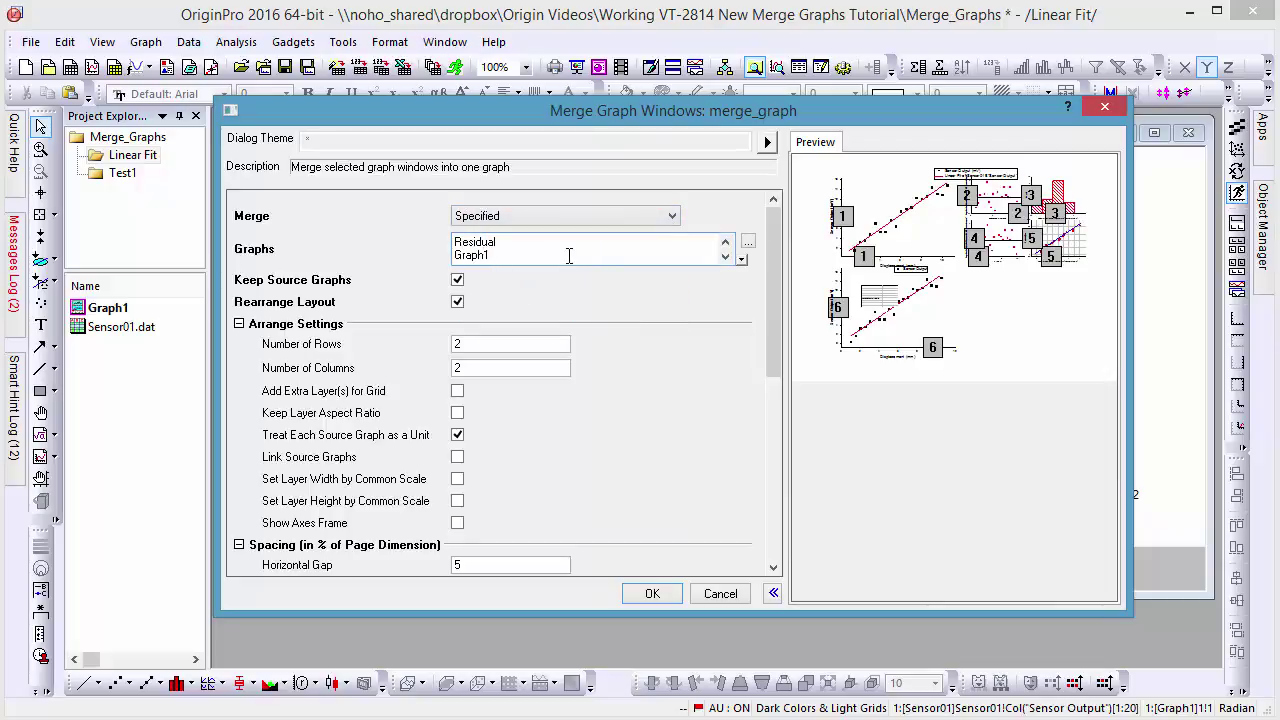
key(BackSpace)
click(620, 329)
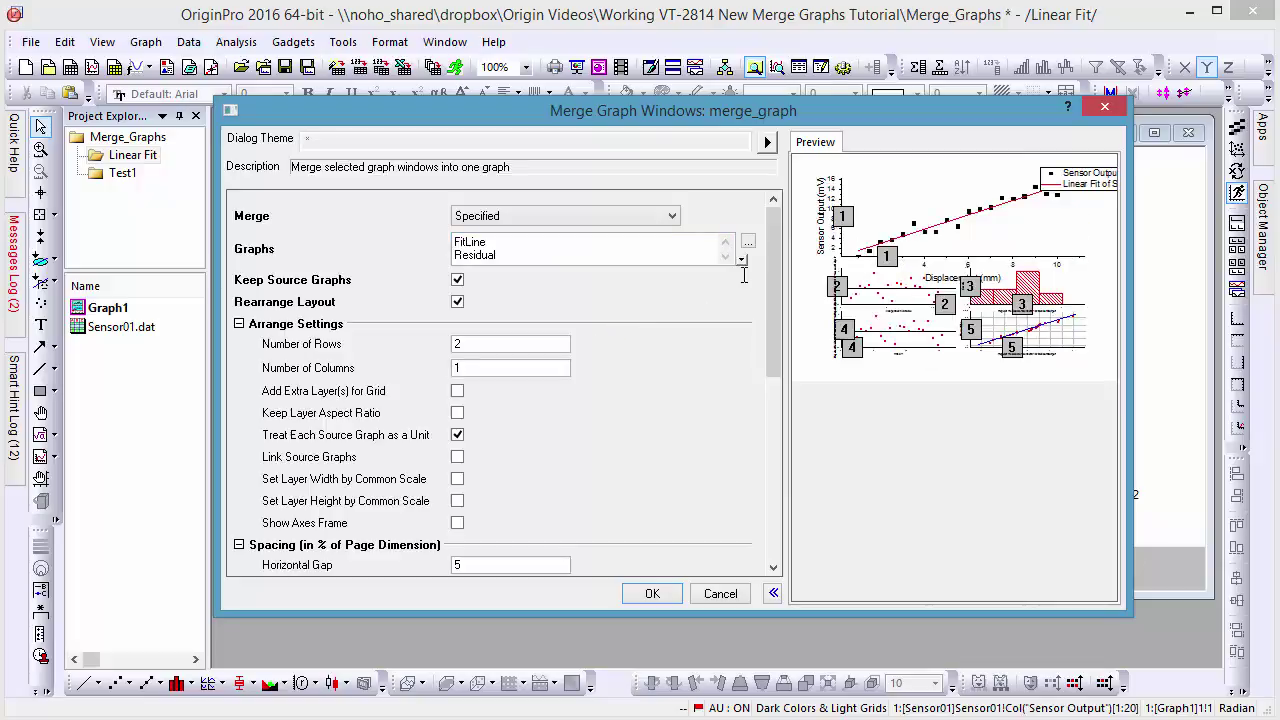
- Keep Treat Each Source Graph as a Unit checked and create merged Graph3
drag(771, 258, 770, 323)
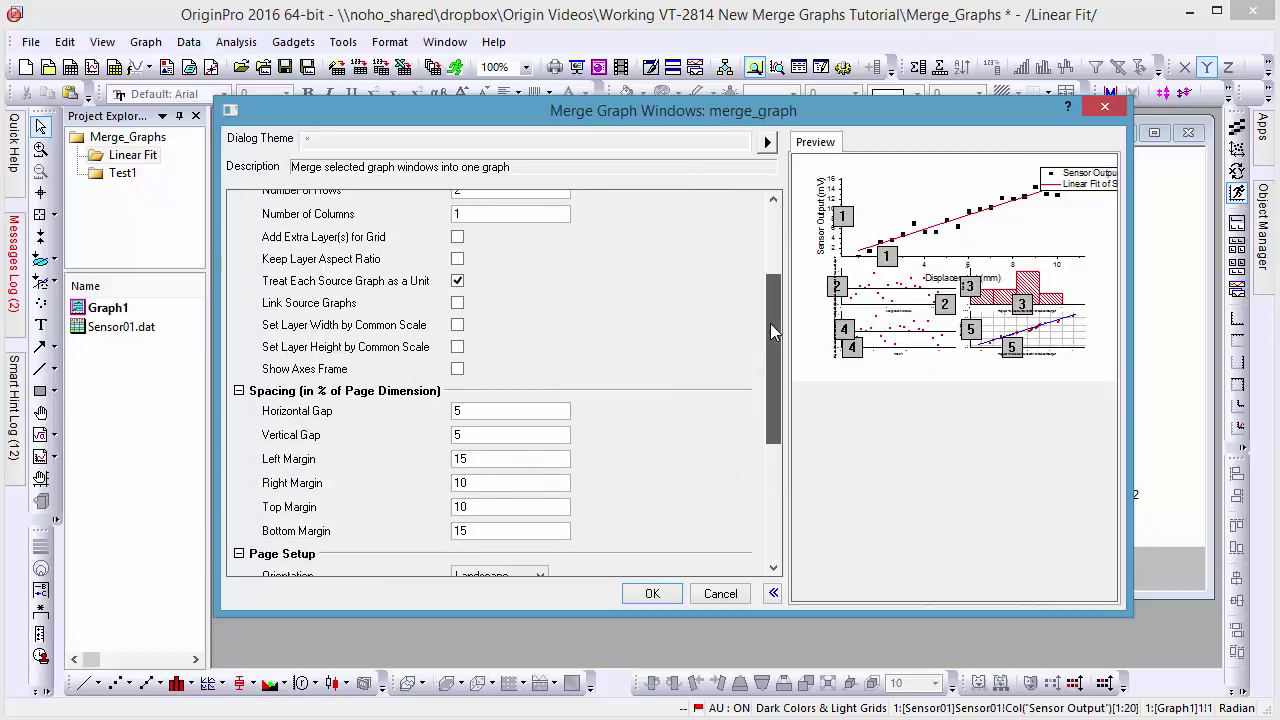
click(458, 283)
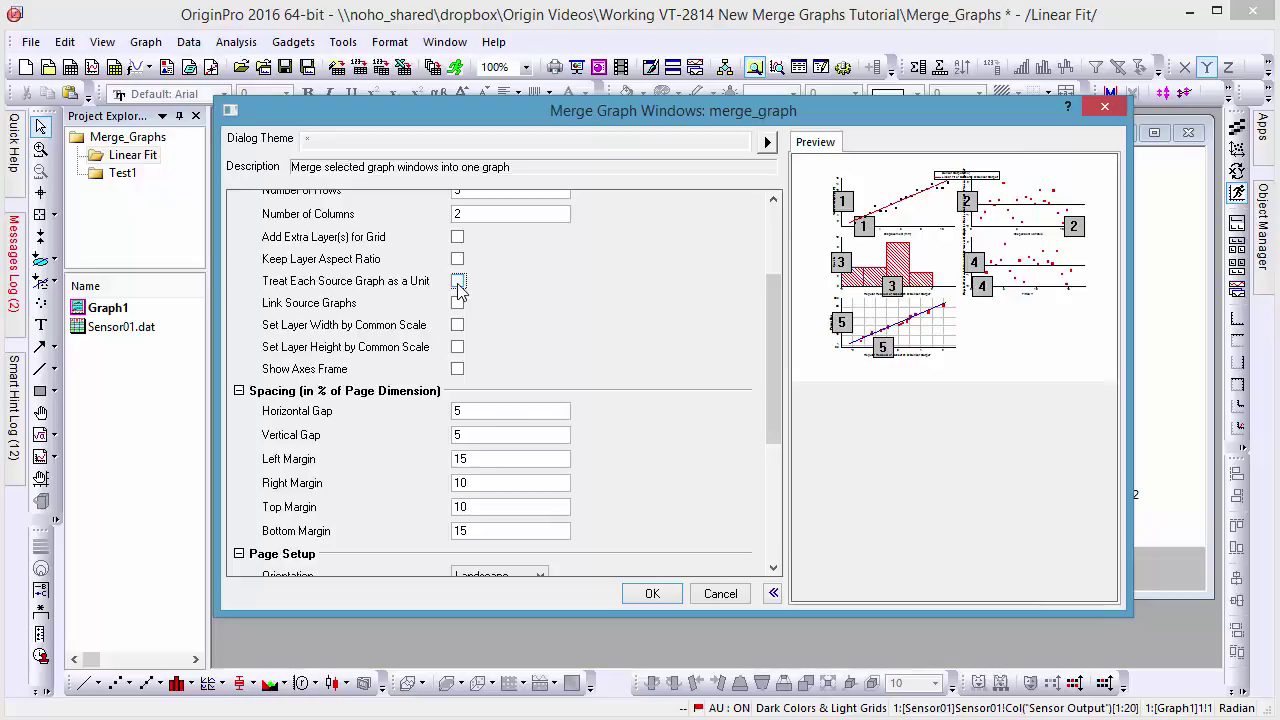
click(457, 283)
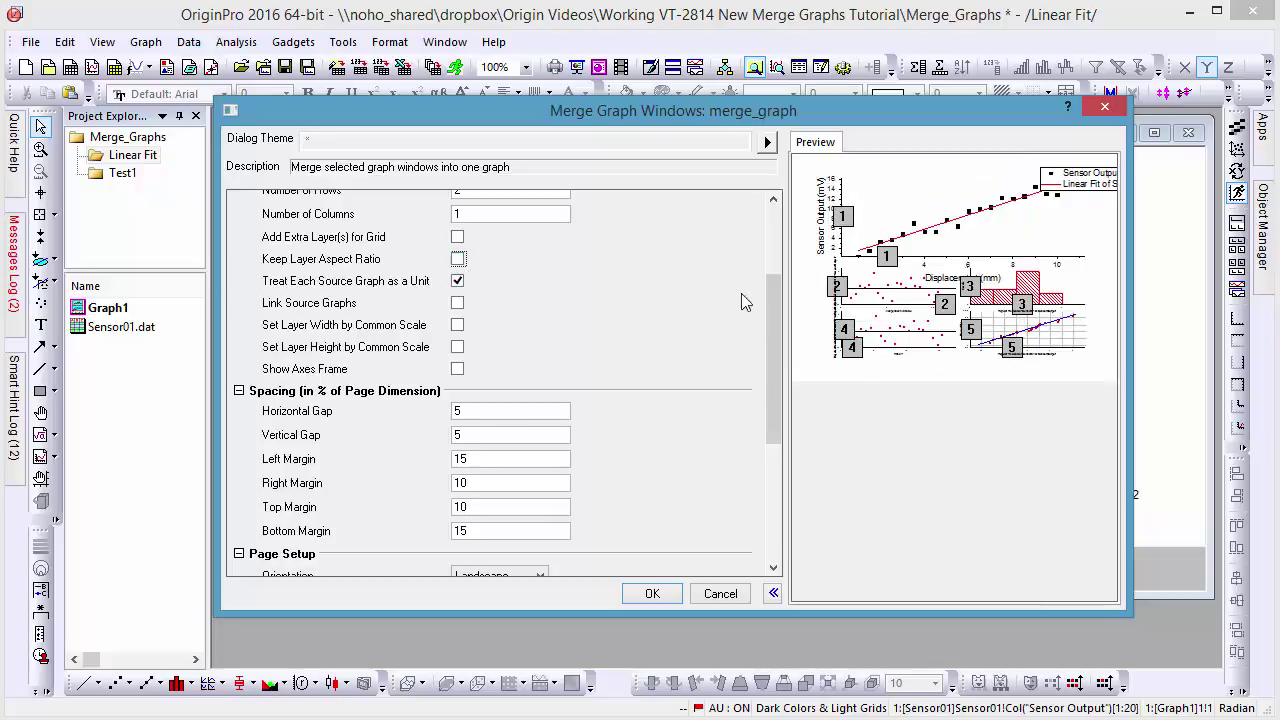
drag(771, 310, 767, 429)
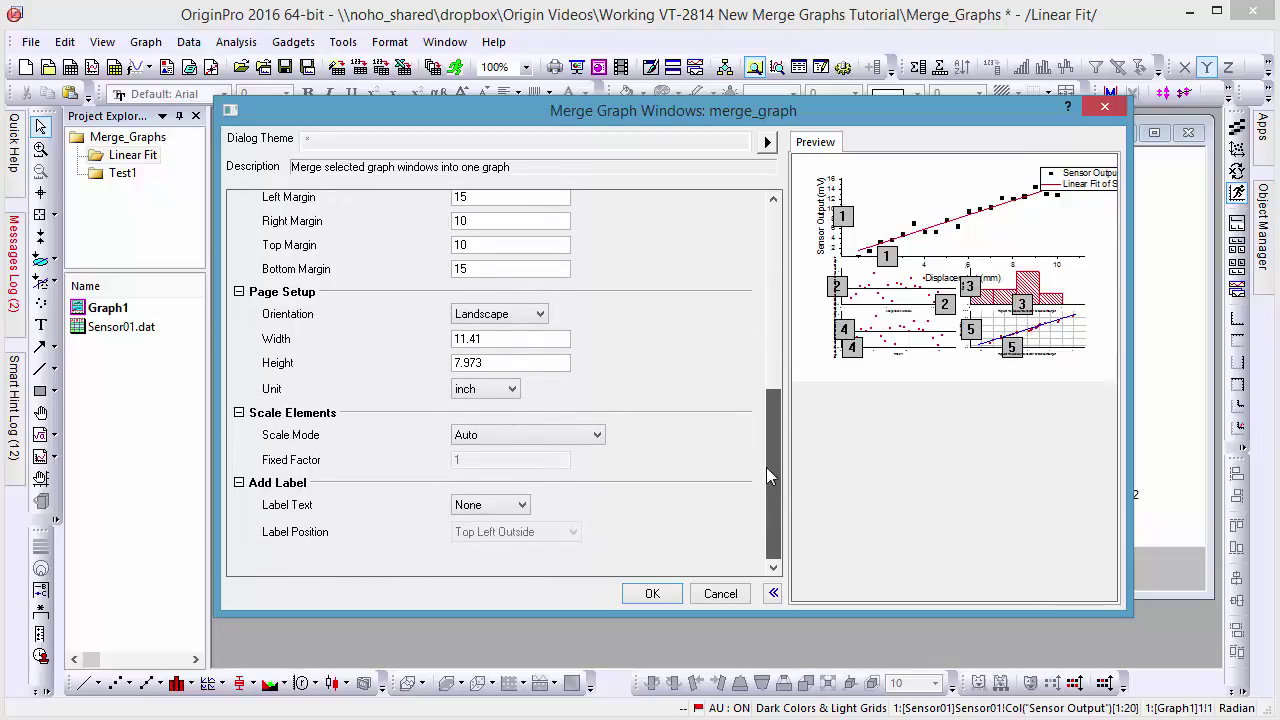
click(652, 593)
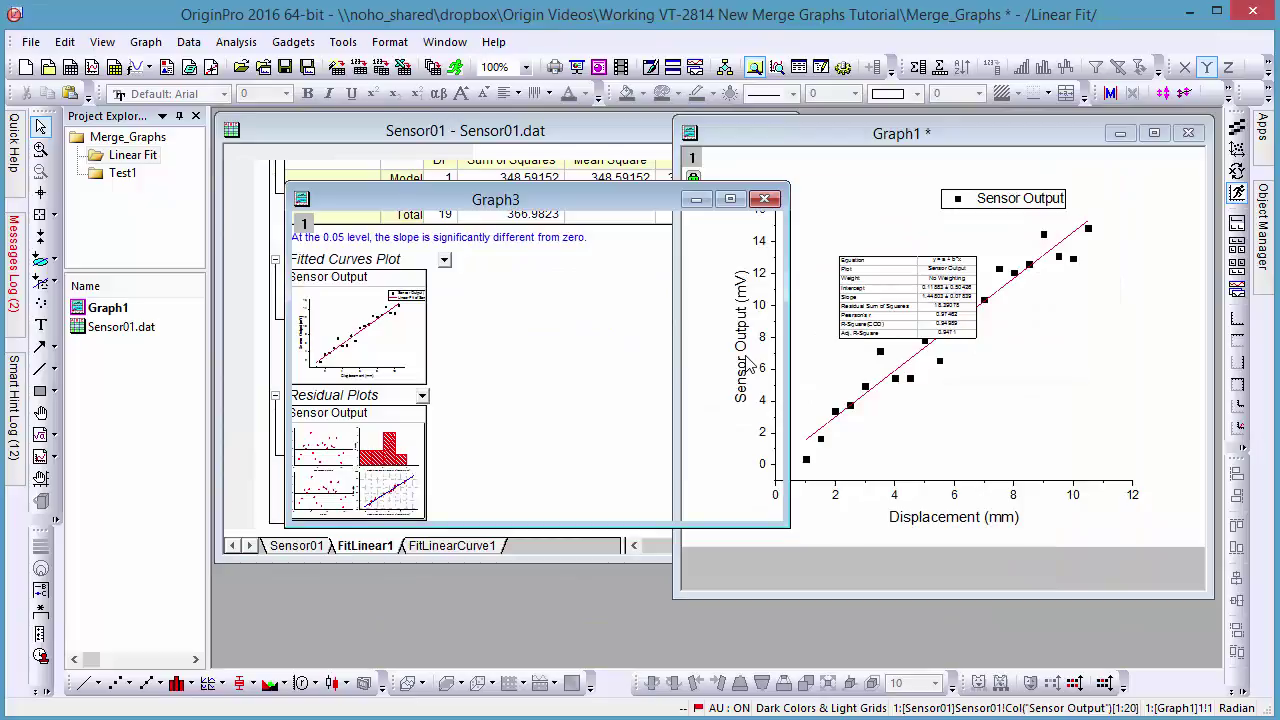
- Maximize Graph3, shrink the lower-left residual layer, and narrow the top fit layer from its right corner
double_click(629, 200)
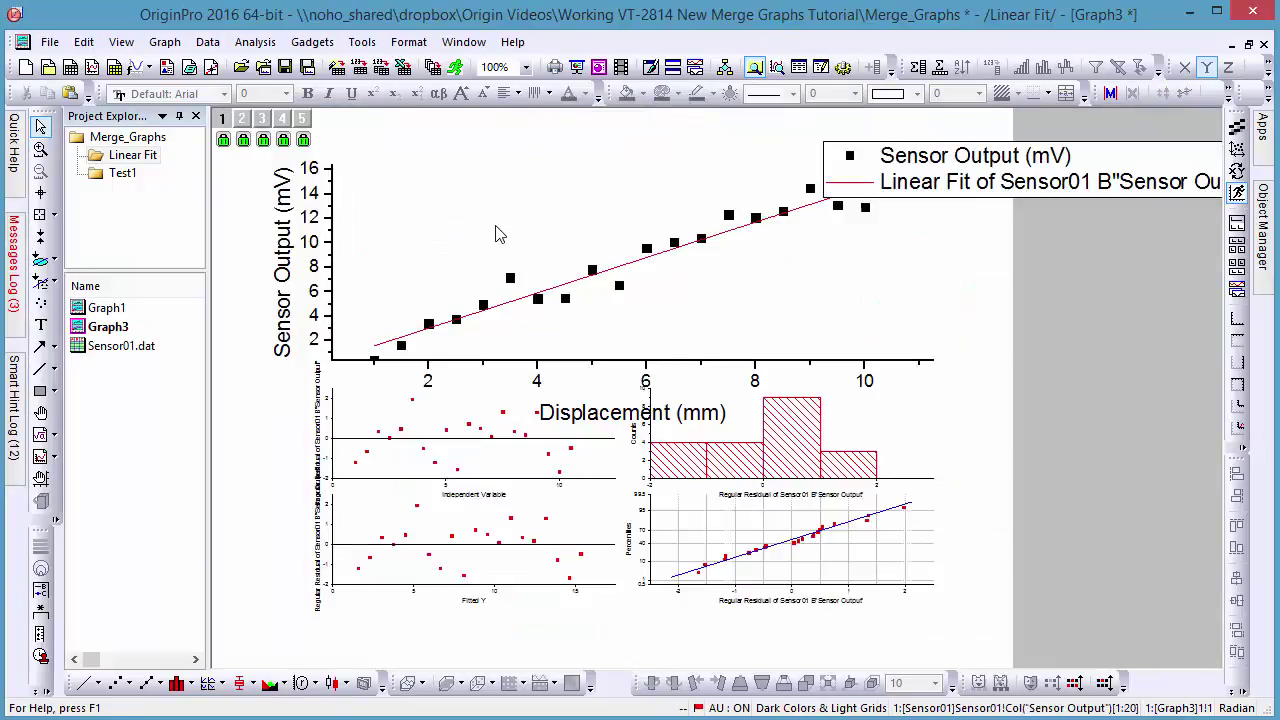
click(495, 233)
click(492, 440)
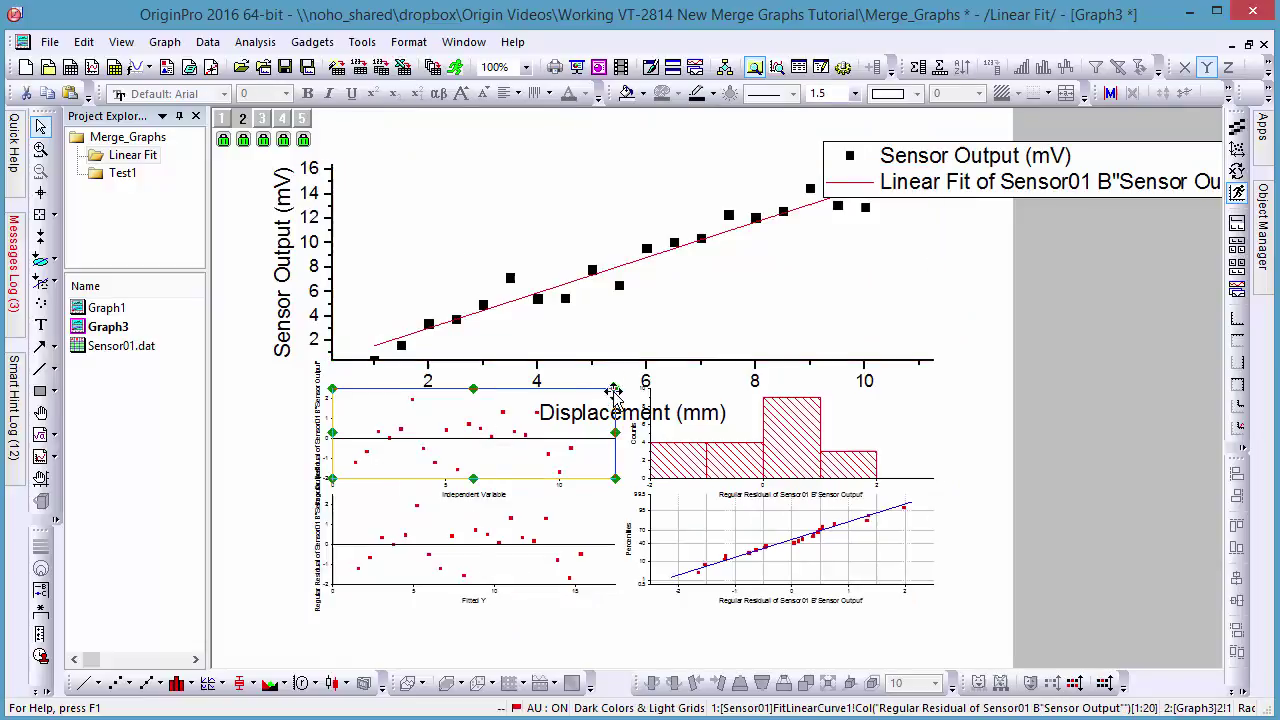
drag(614, 390, 584, 401)
click(685, 225)
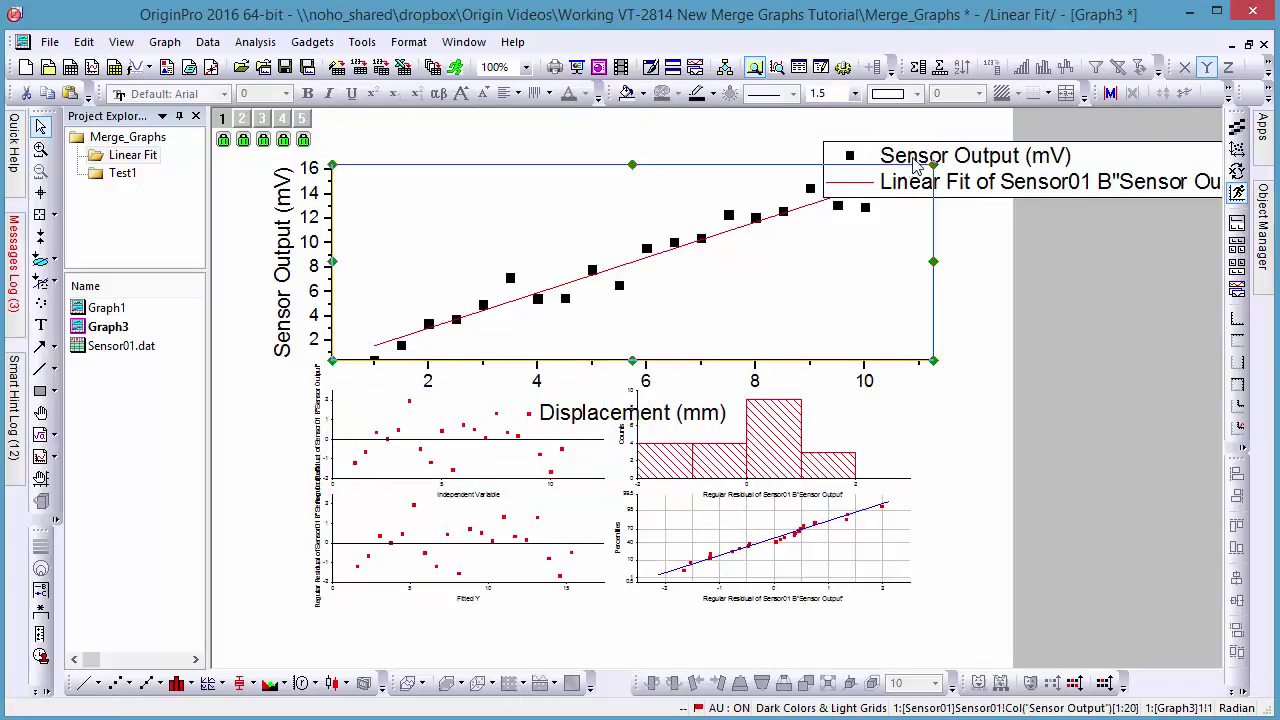
drag(932, 164, 862, 157)
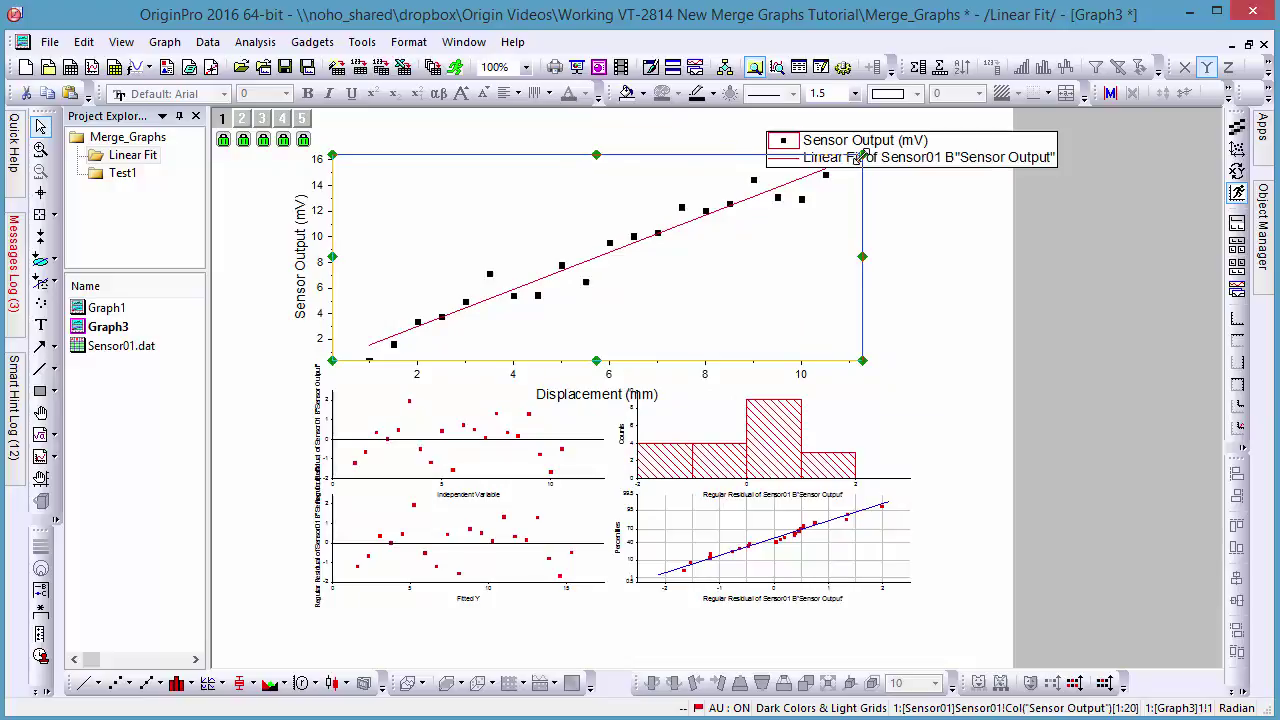